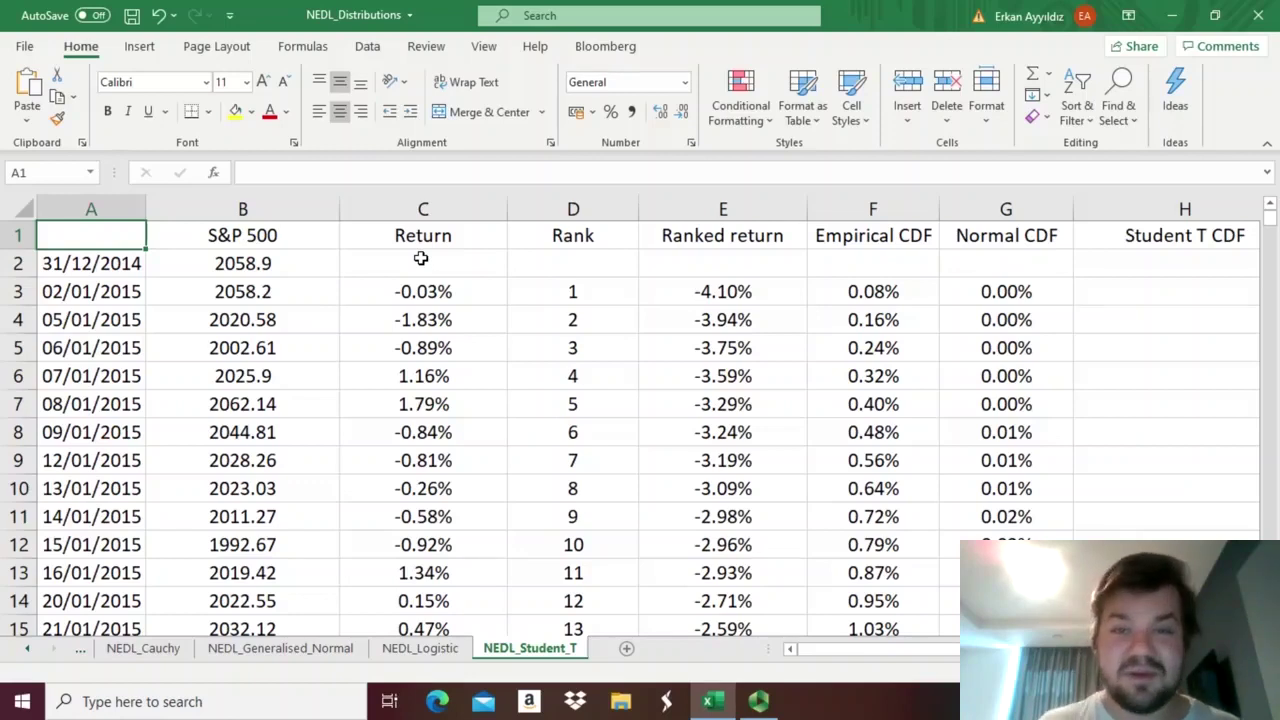
# Step: Review the column headings from S&P 500 through Return, Ranked return, Empirical CDF and Normal CDF
pyautogui.press('Right')
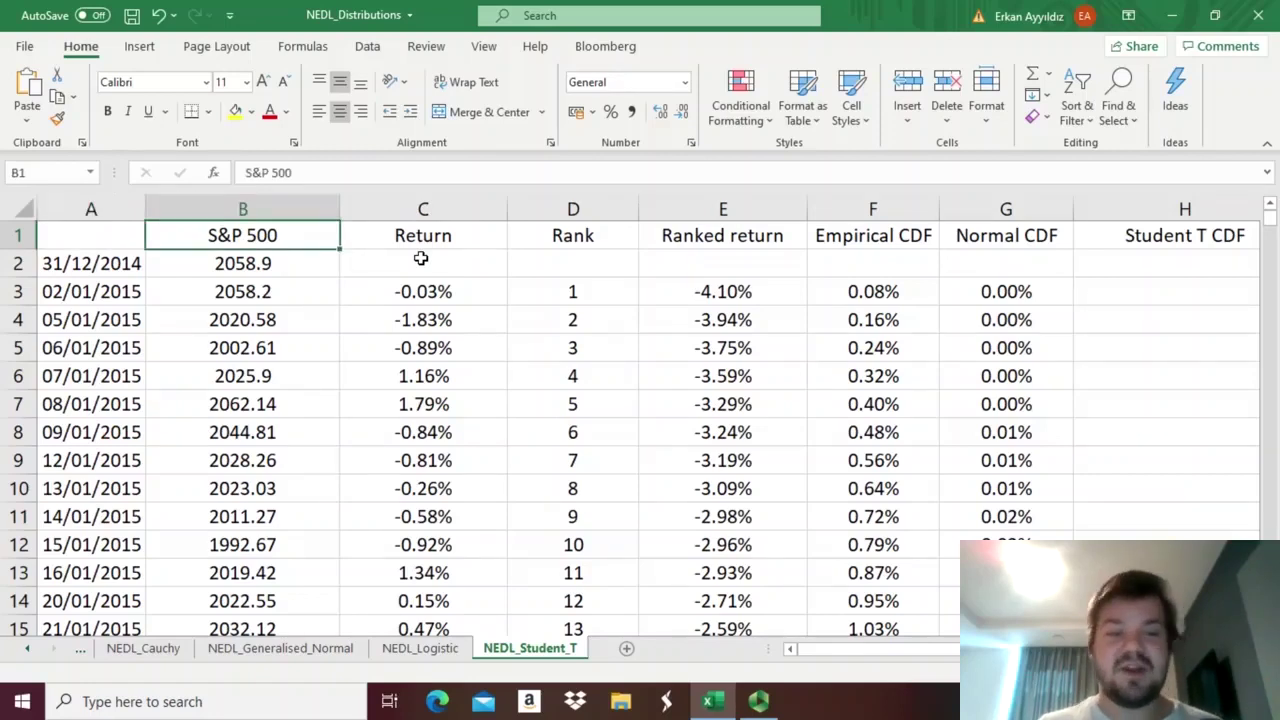
pyautogui.press('Right')
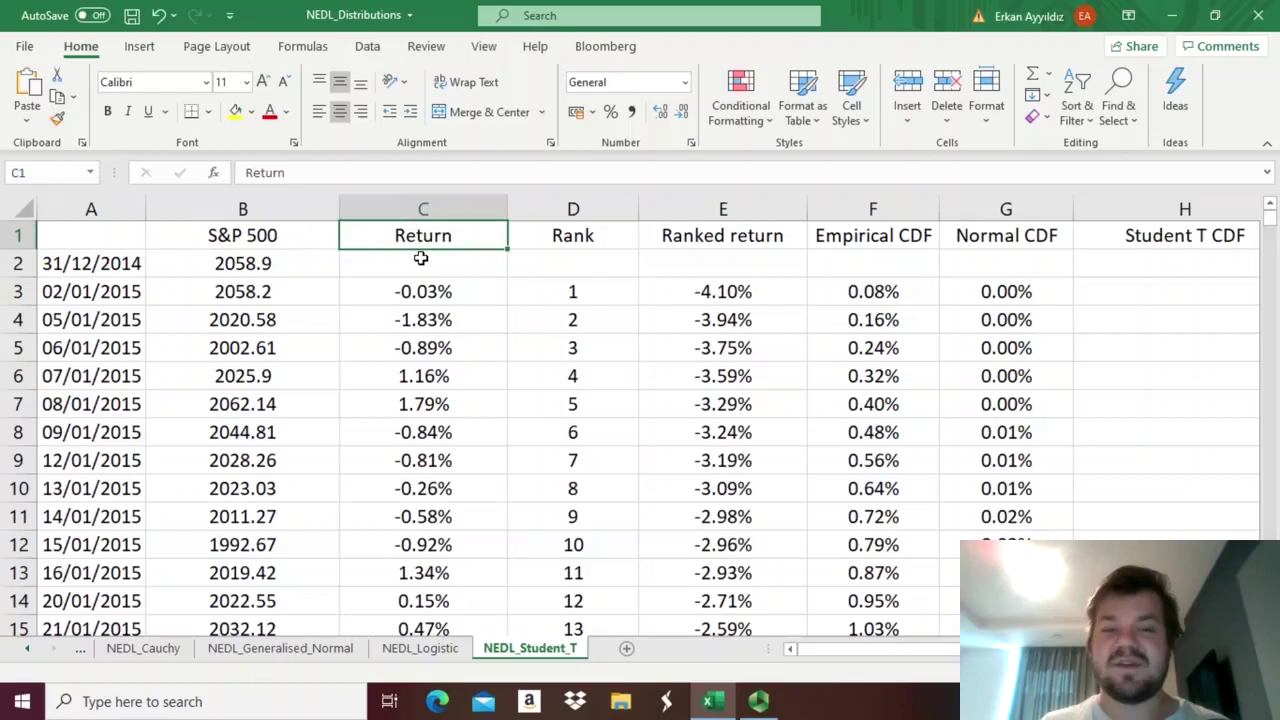
pyautogui.press('Right')
pyautogui.press('Right')
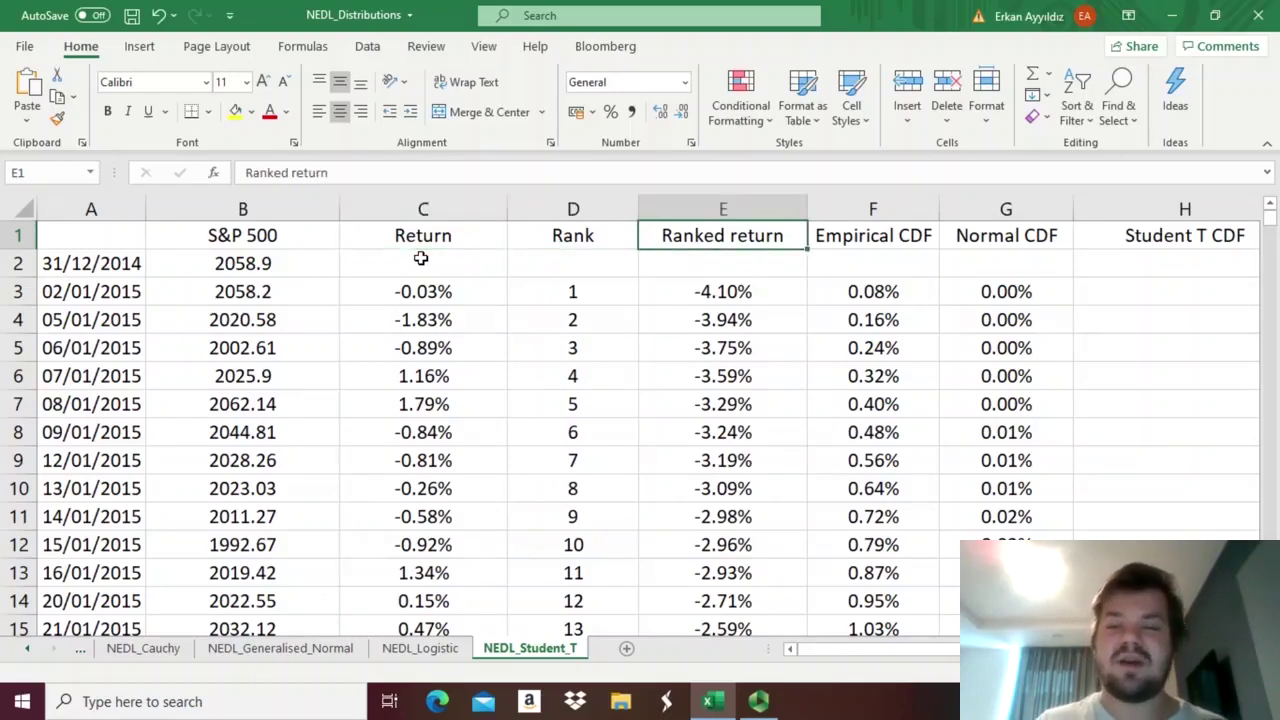
pyautogui.press('Right')
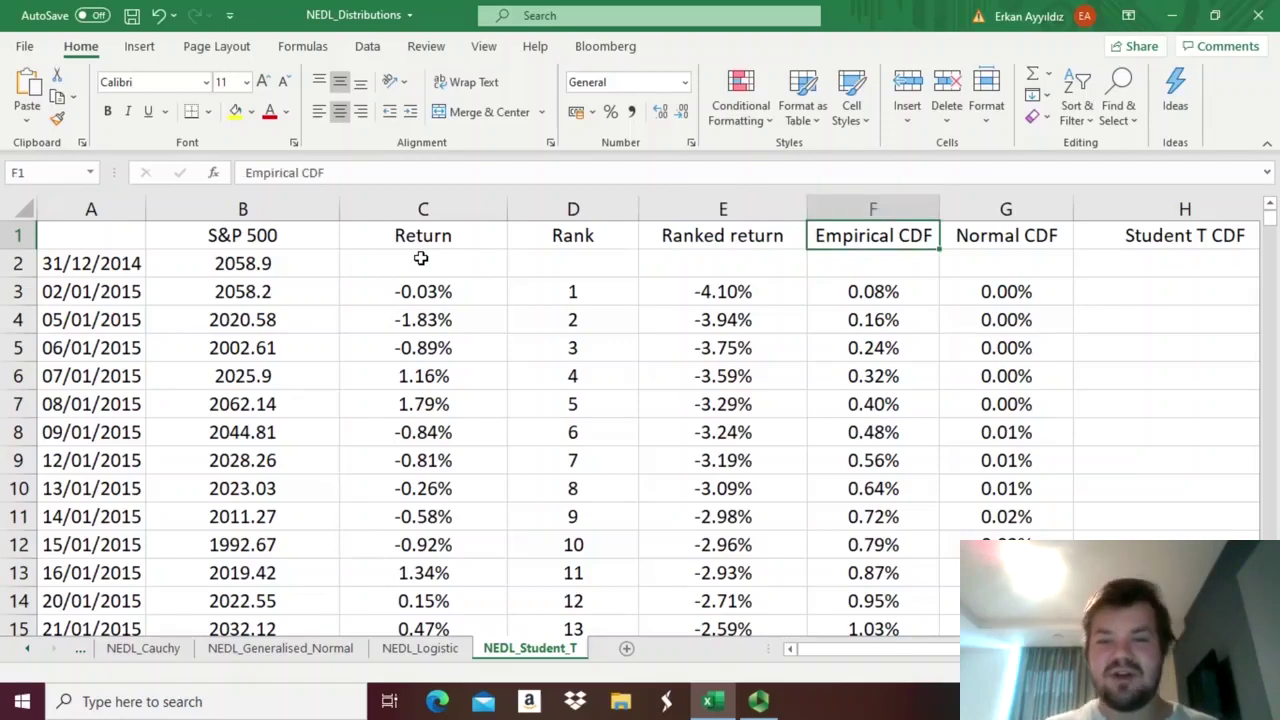
pyautogui.press('Right')
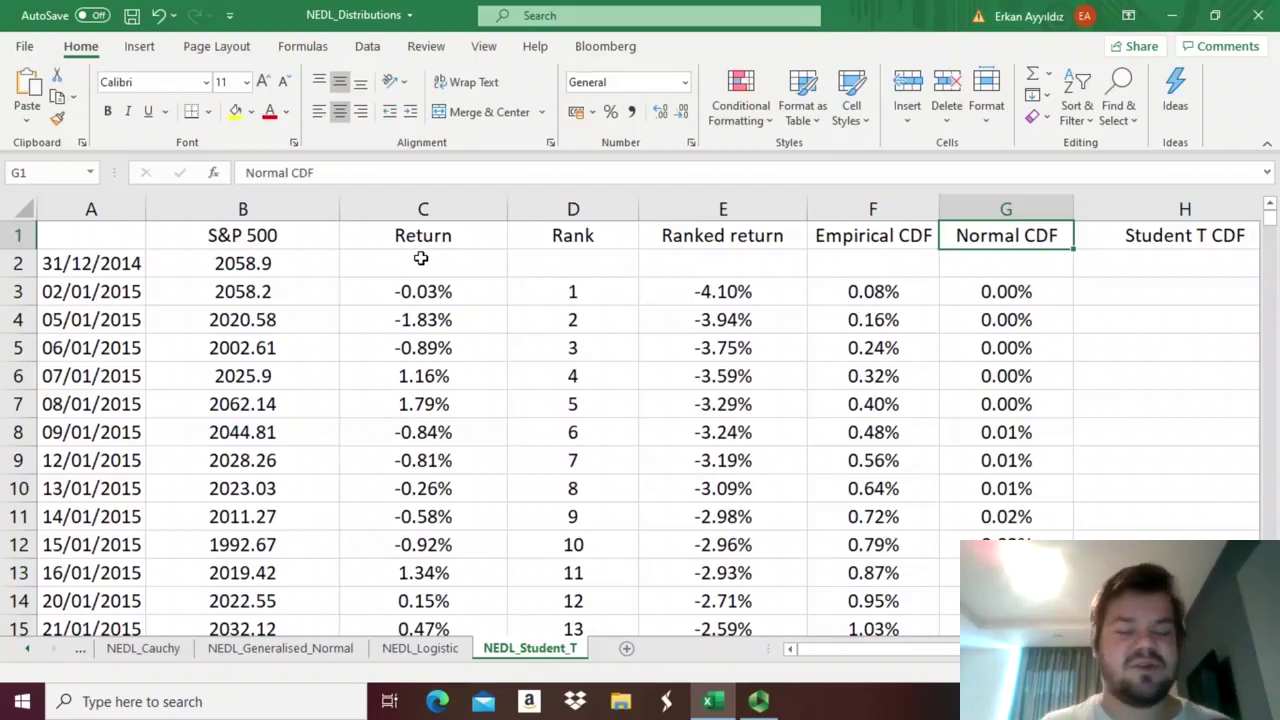
pyautogui.press('Down')
# Step: Jump past the last price in row 1260 to the average, stdev, kurtosis and df block
pyautogui.press('Left')
pyautogui.press('Left')
pyautogui.press('Left')
pyautogui.press('Left')
pyautogui.press('Left')
pyautogui.press('Down')
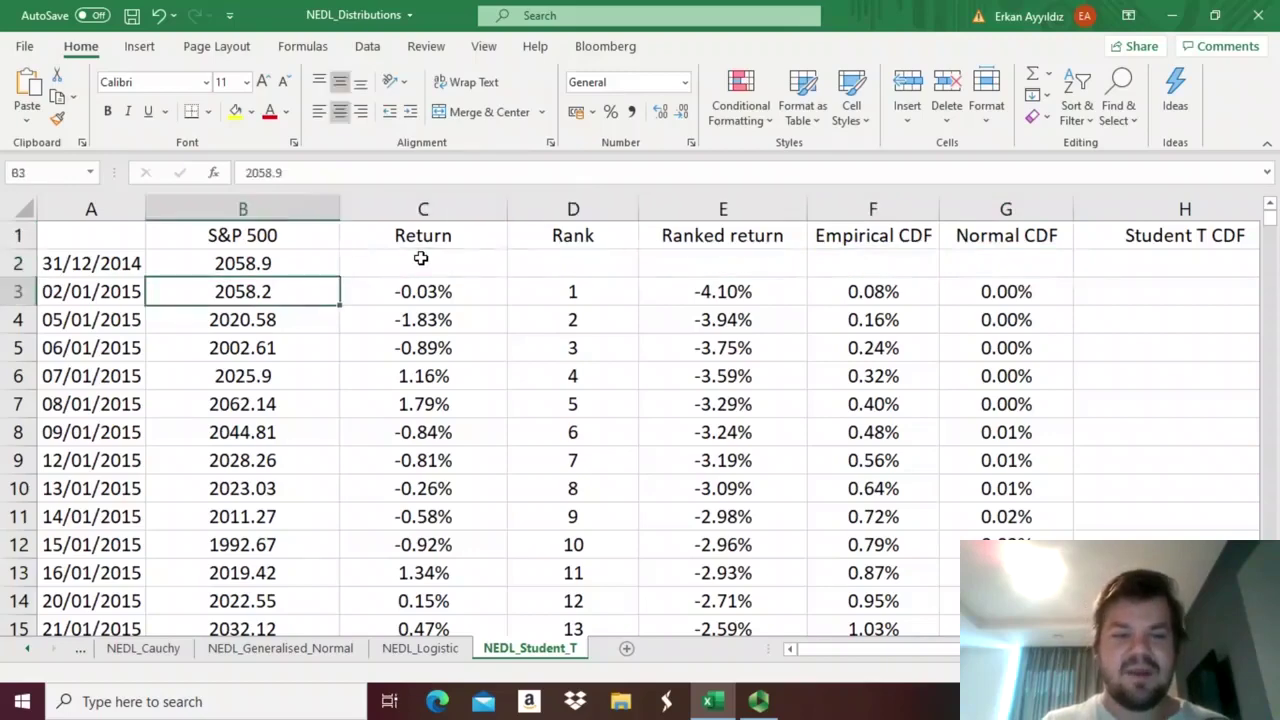
pyautogui.hotkey('ctrl', 'Down')
pyautogui.press('Down')
pyautogui.press('Down')
pyautogui.press('Down')
pyautogui.press('Down')
pyautogui.press('Down')
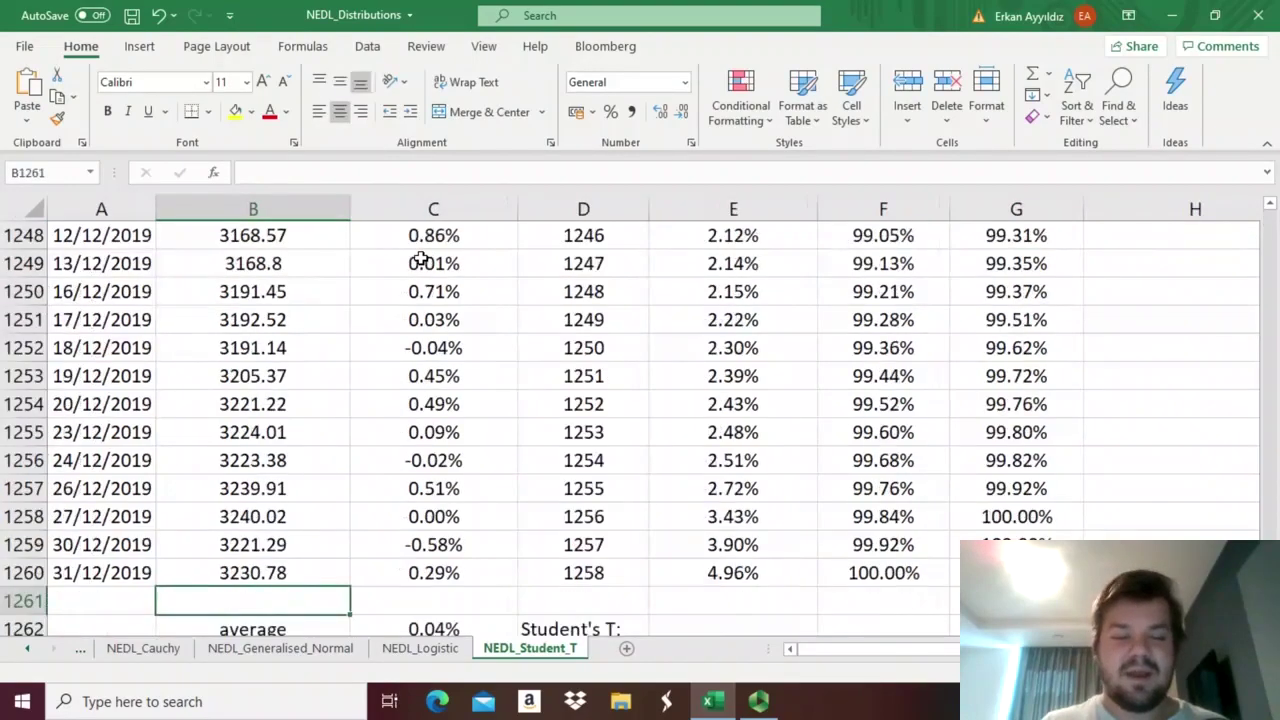
pyautogui.press('Down')
pyautogui.press('Down')
pyautogui.press('Down')
pyautogui.press('Down')
pyautogui.press('Down')
pyautogui.press('Down')
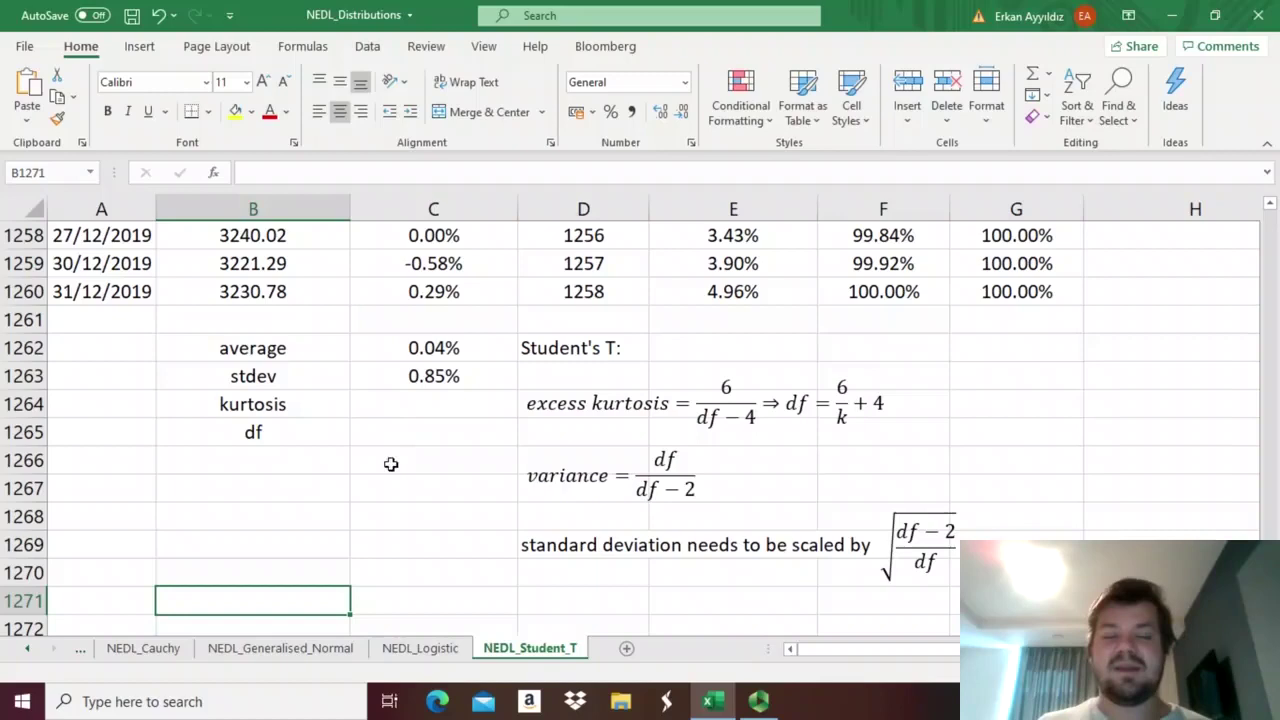
pyautogui.moveTo(528, 404); pyautogui.dragTo(757, 410)
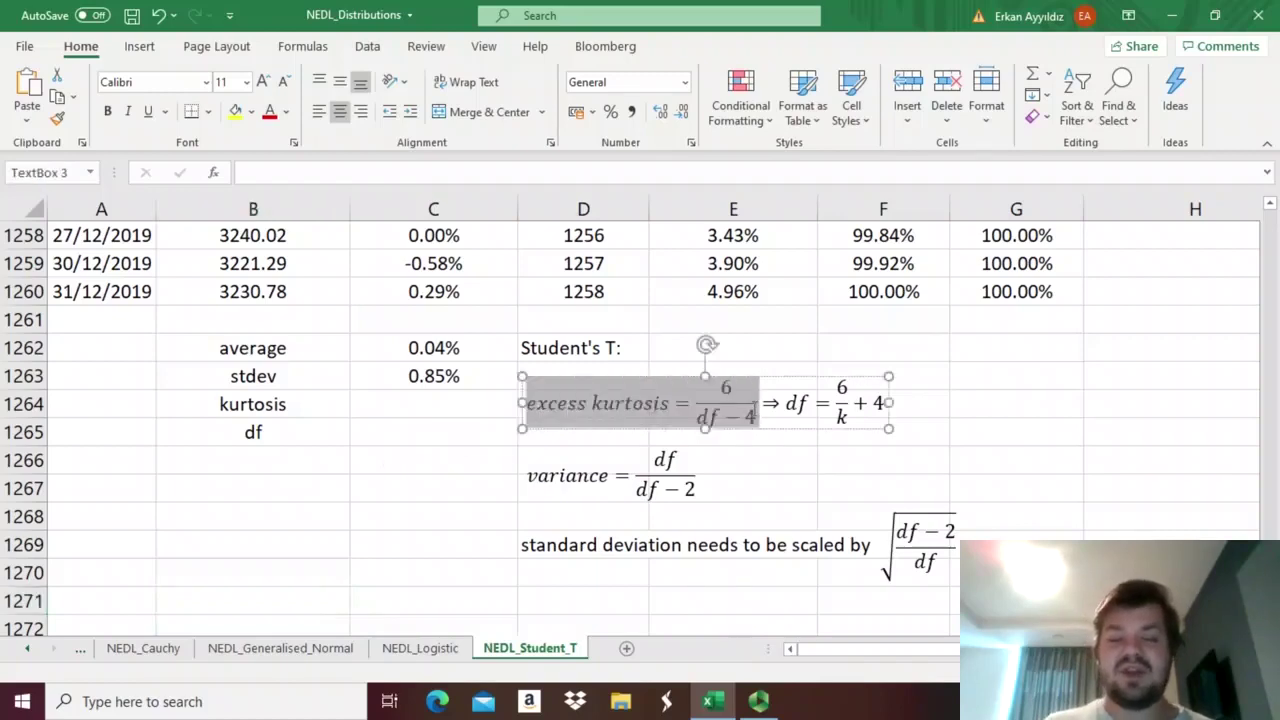
pyautogui.click(416, 453)
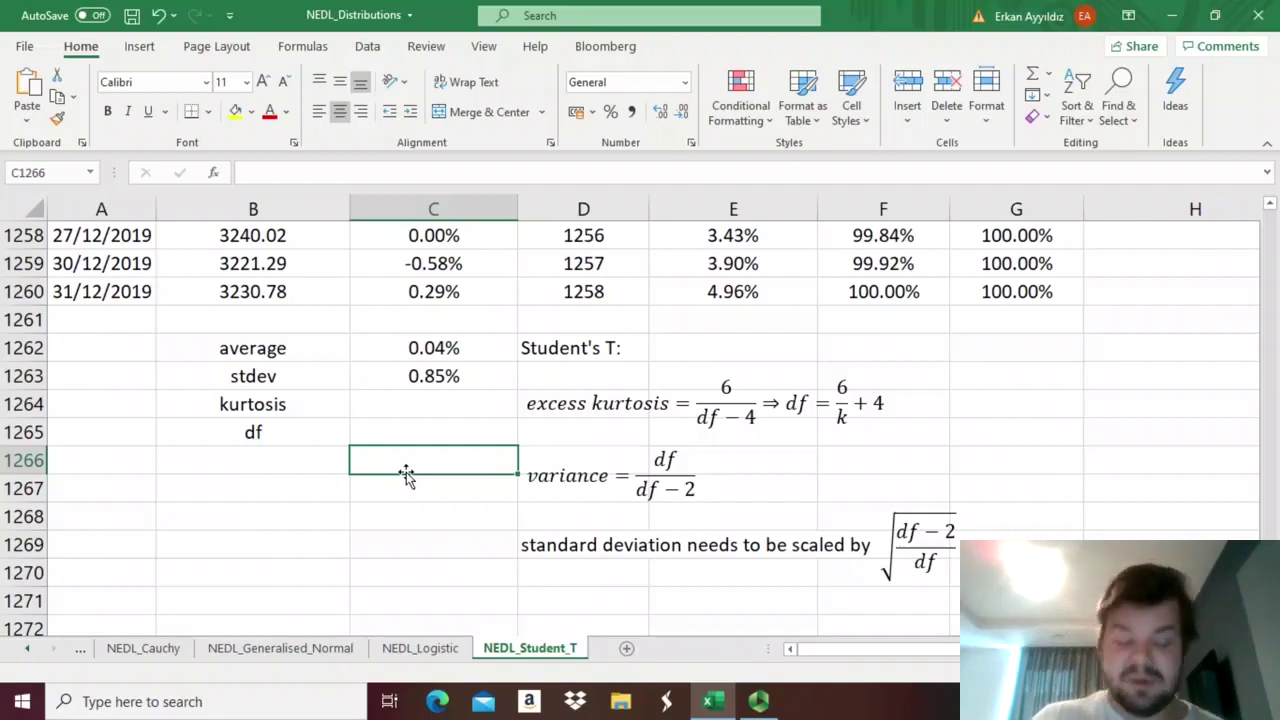
# Step: Enter =KURT(C3:C1260) in C1264 for a kurtosis of 3.83, then check it against the stdev cell
pyautogui.click(430, 400)
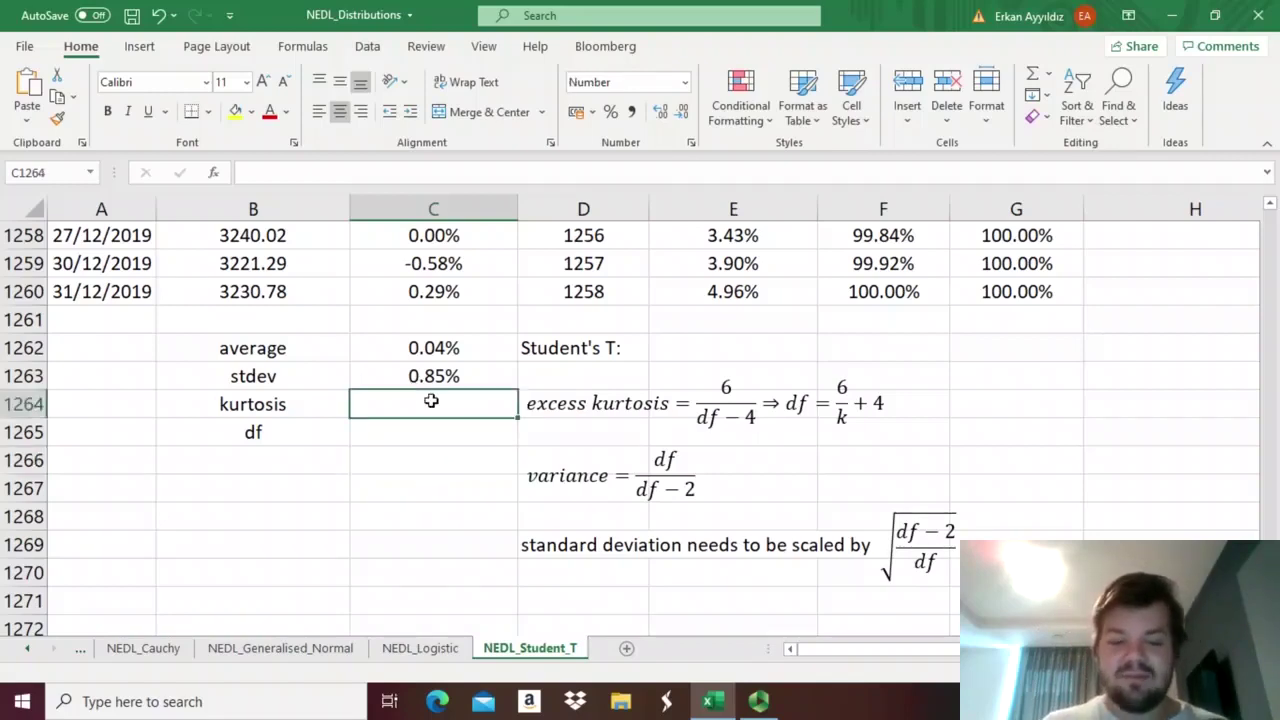
pyautogui.write('=KURT(')
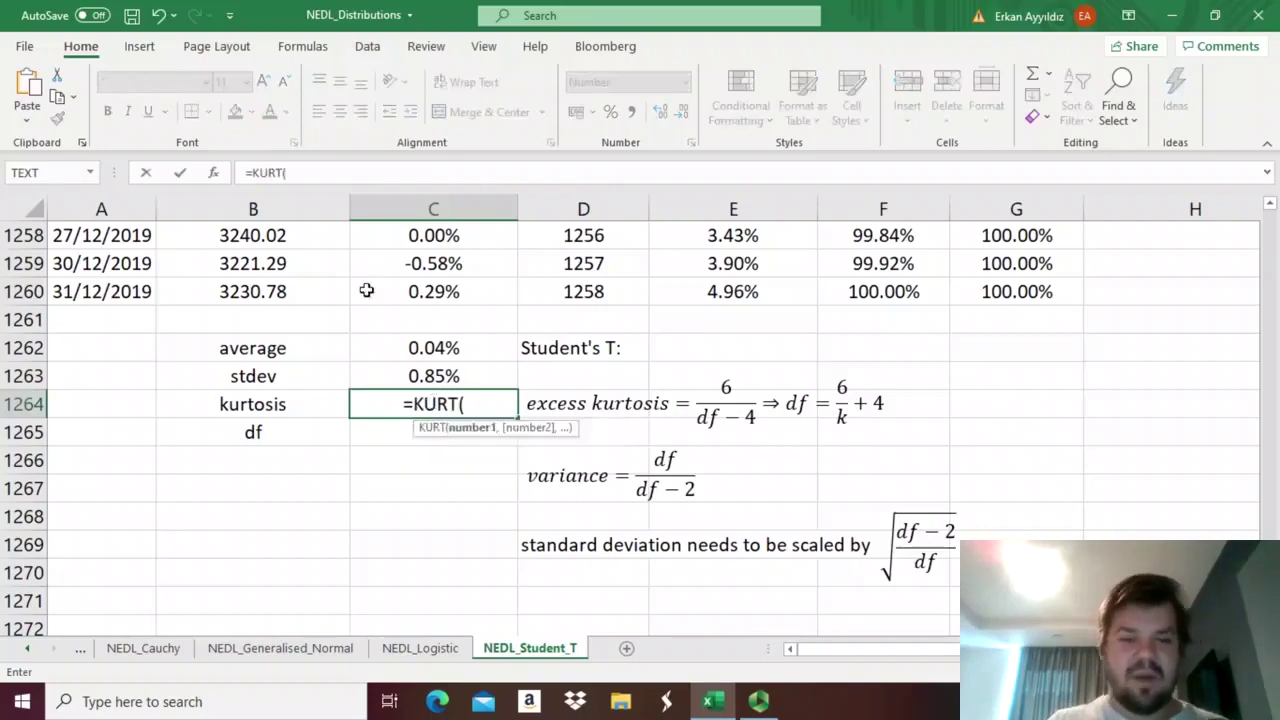
pyautogui.click(385, 295)
pyautogui.hotkey('ctrl', 'shift', 'Up')
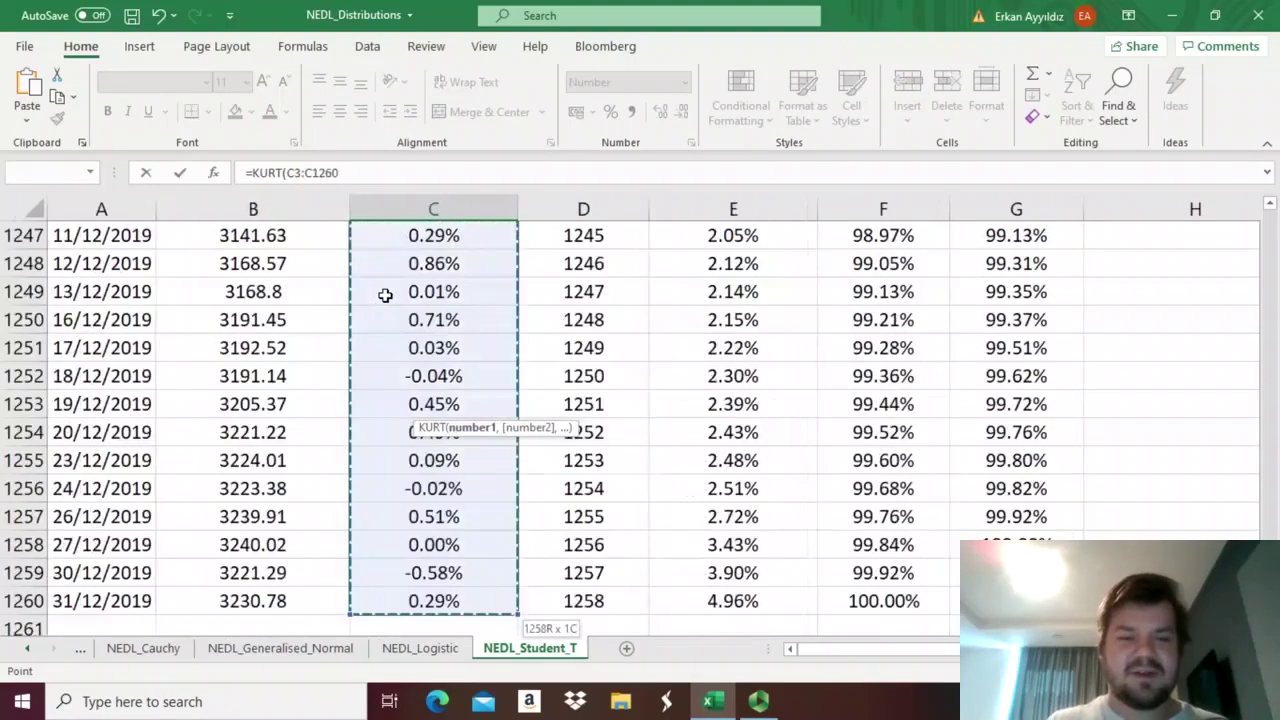
pyautogui.write(')')
pyautogui.press('Return')
pyautogui.scroll(-3, 387, 310)
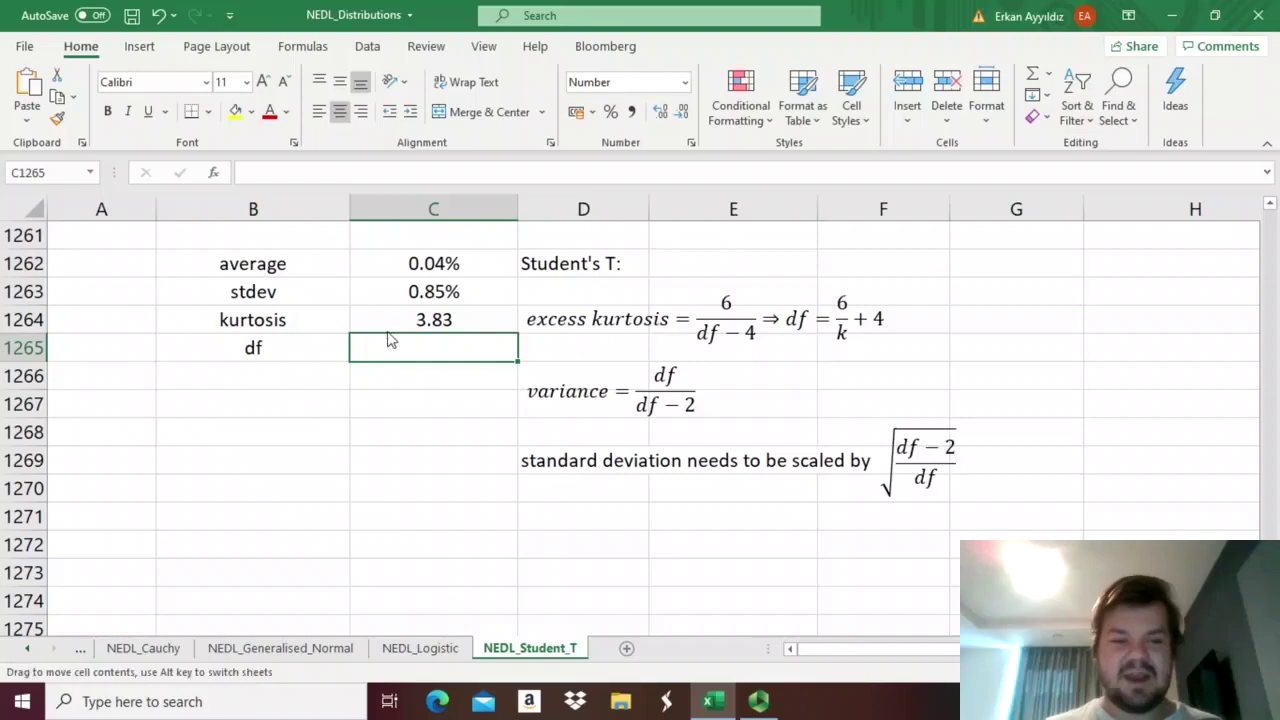
pyautogui.click(399, 288)
pyautogui.click(421, 322)
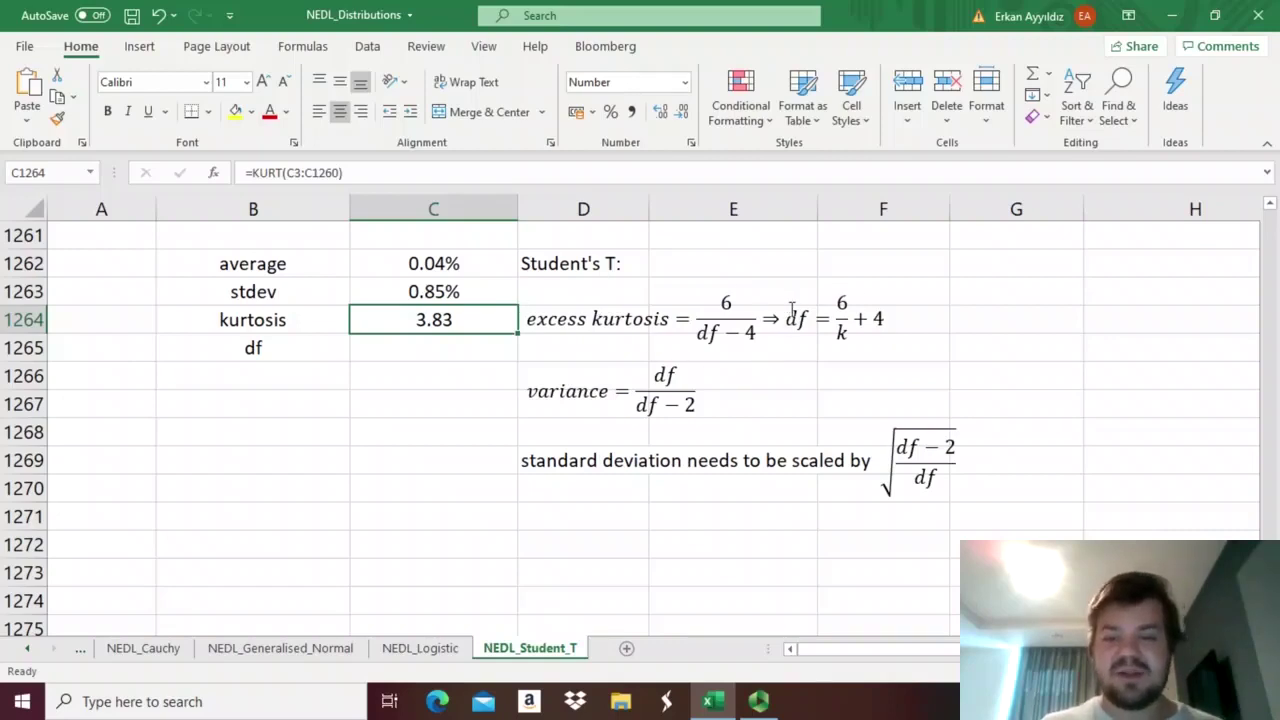
pyautogui.doubleClick(794, 317)
pyautogui.click(838, 328)
pyautogui.write('6')
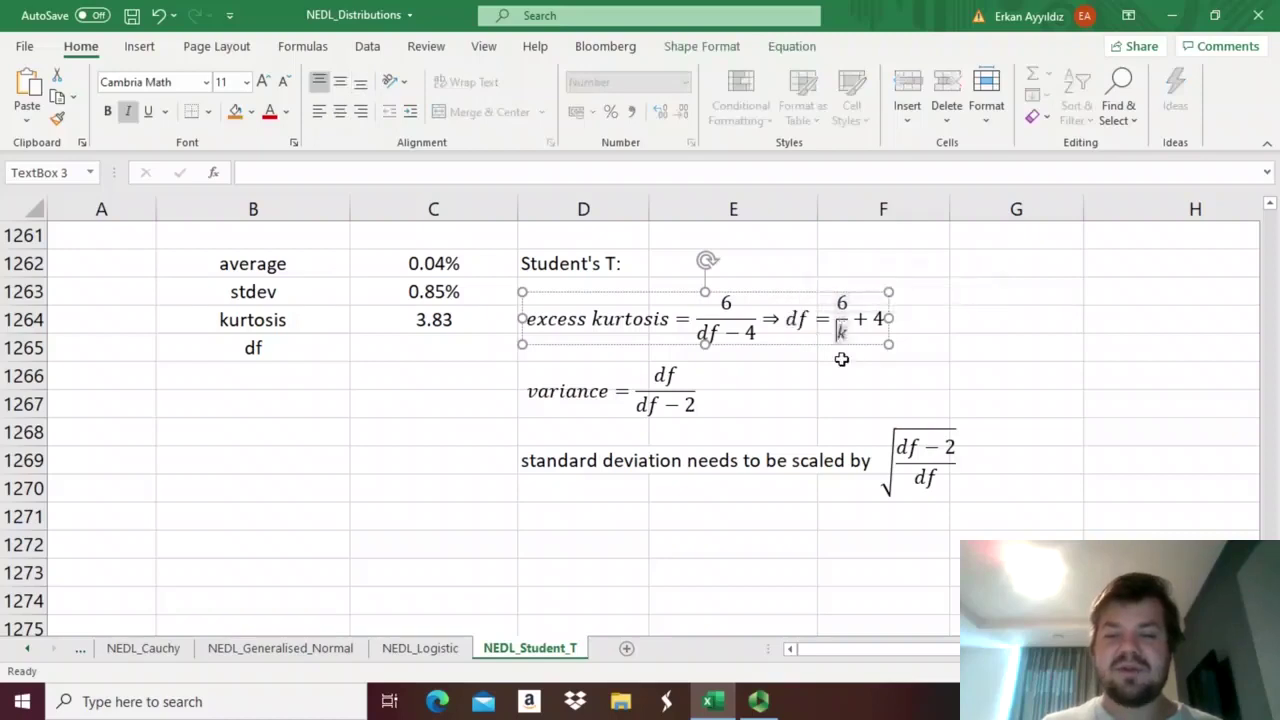
pyautogui.click(984, 317)
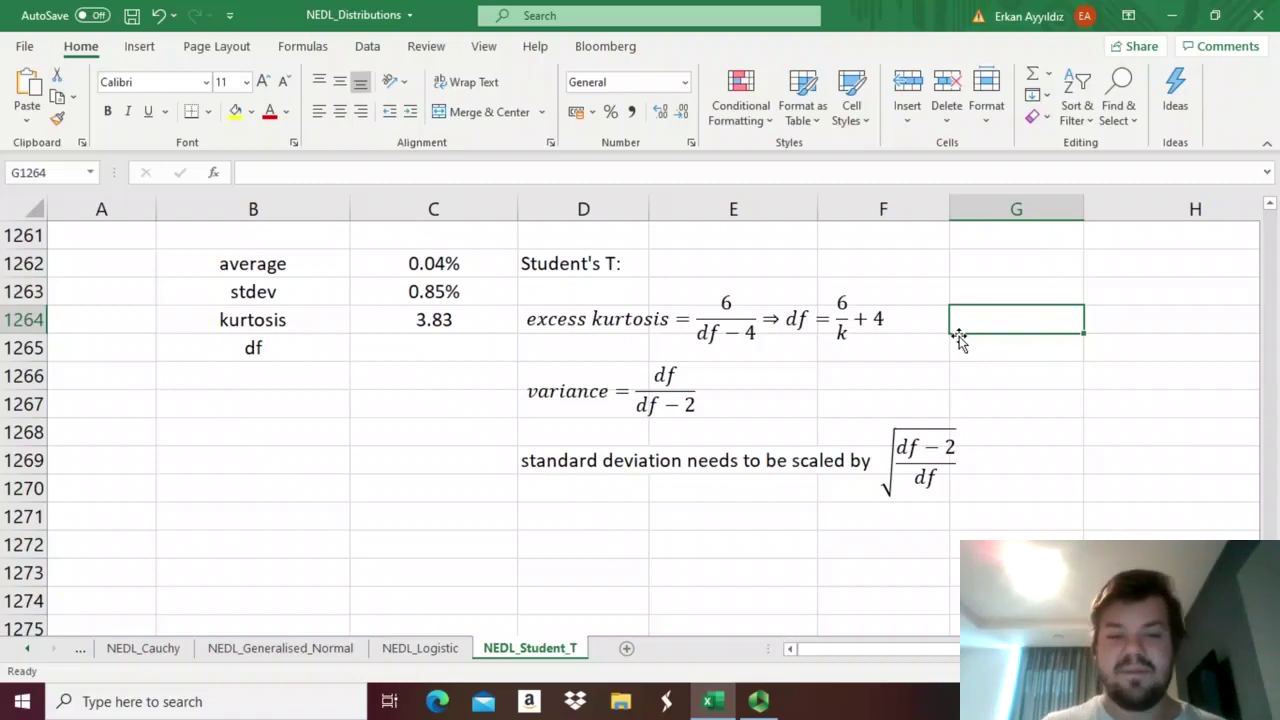
# Step: Enter =6/C1264+4 in C1265 so the df row shows 5.57
pyautogui.click(408, 346)
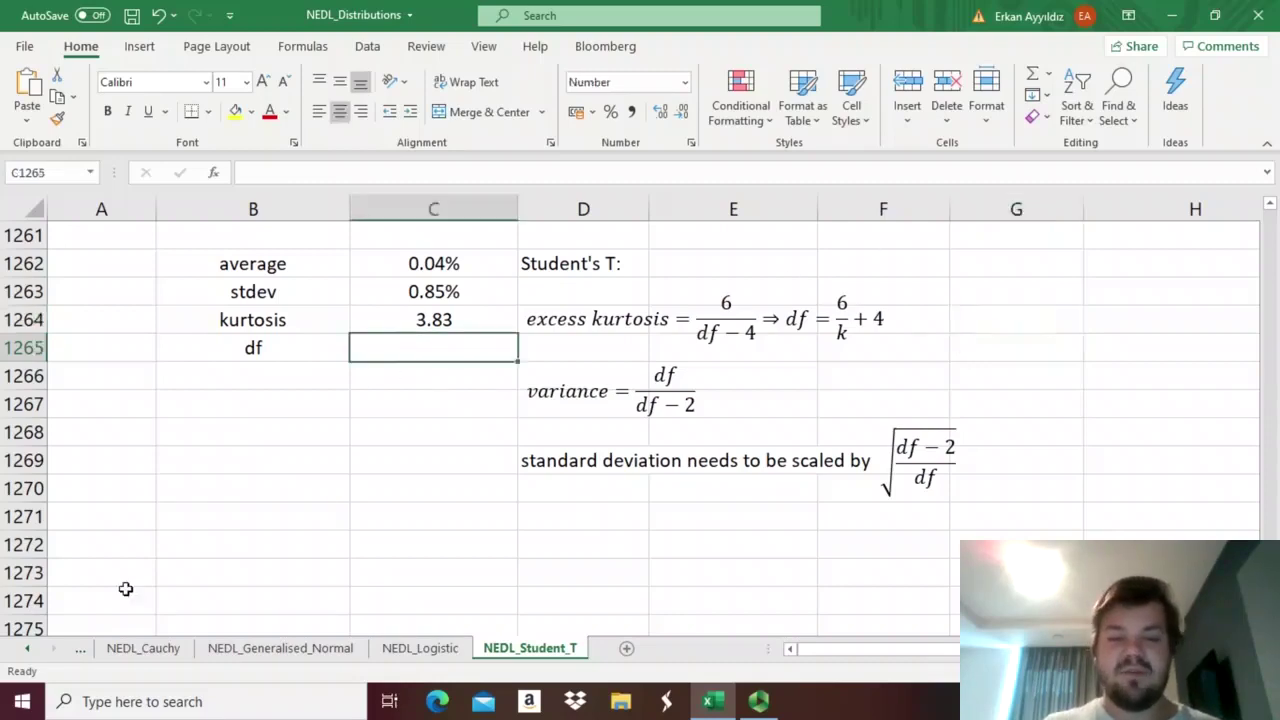
pyautogui.write('=6/')
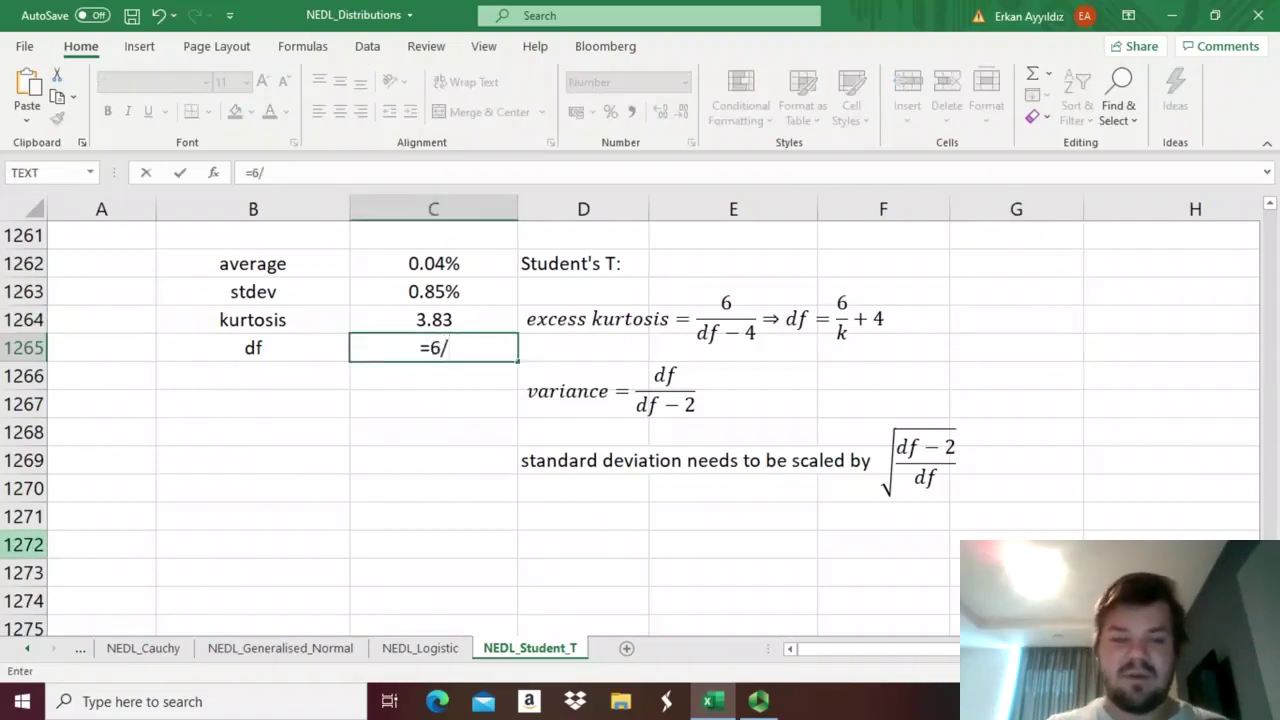
pyautogui.click(372, 318)
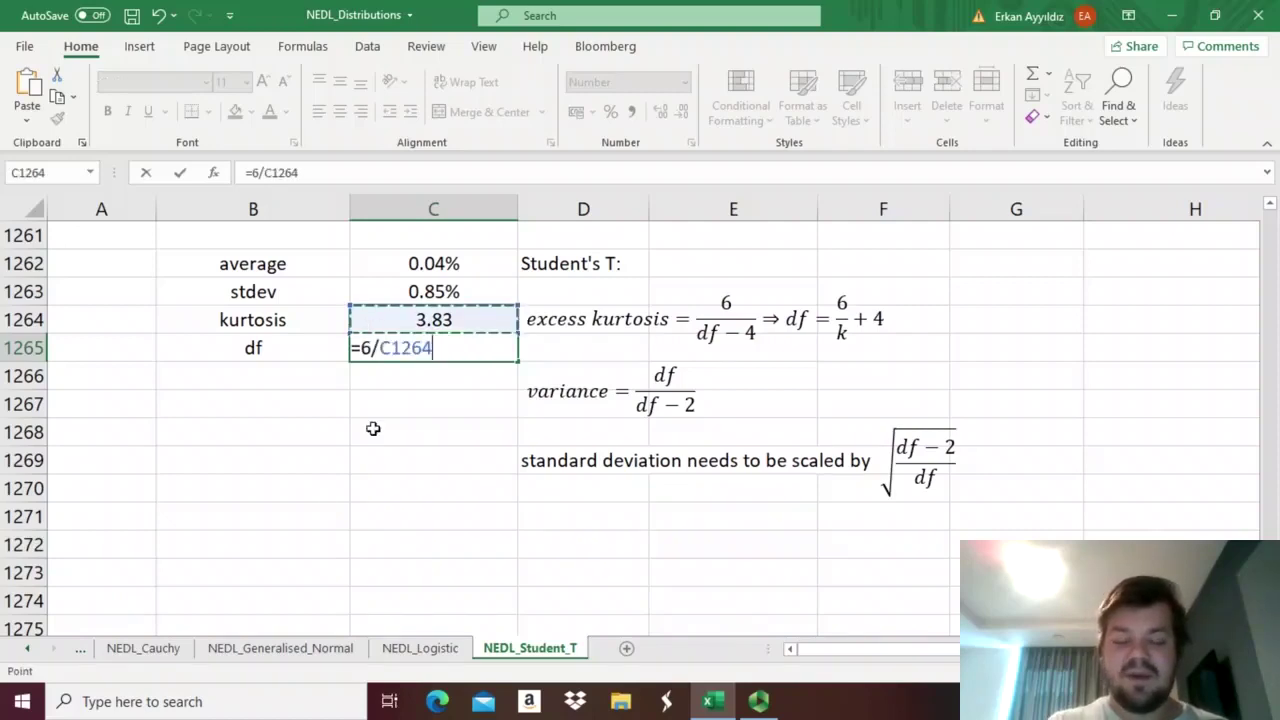
pyautogui.write('+')
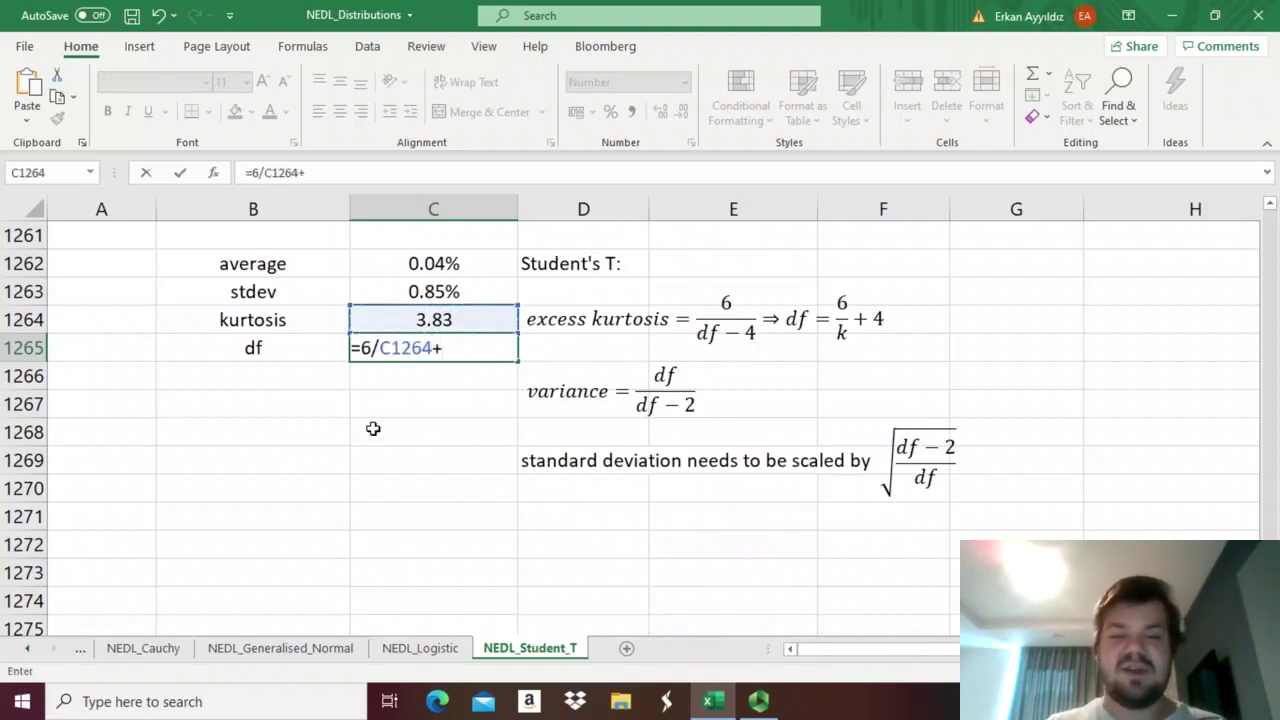
pyautogui.write('4')
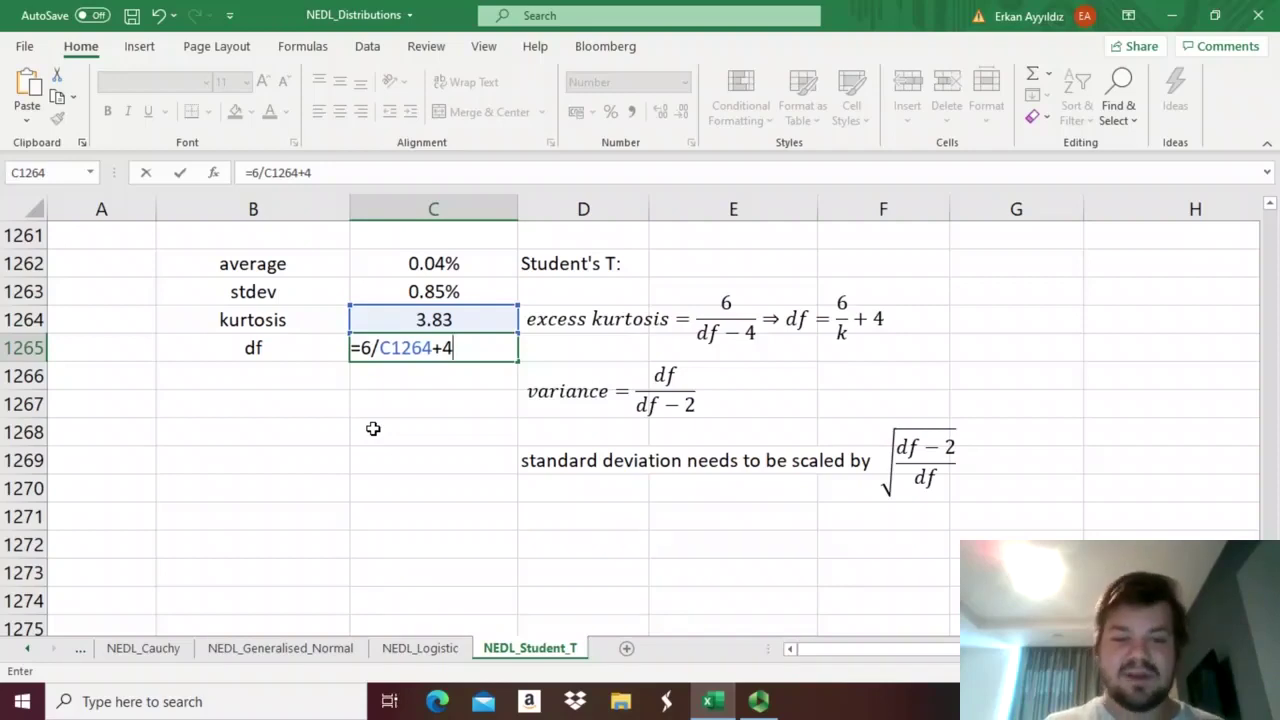
pyautogui.press('Return')
pyautogui.press('Up')
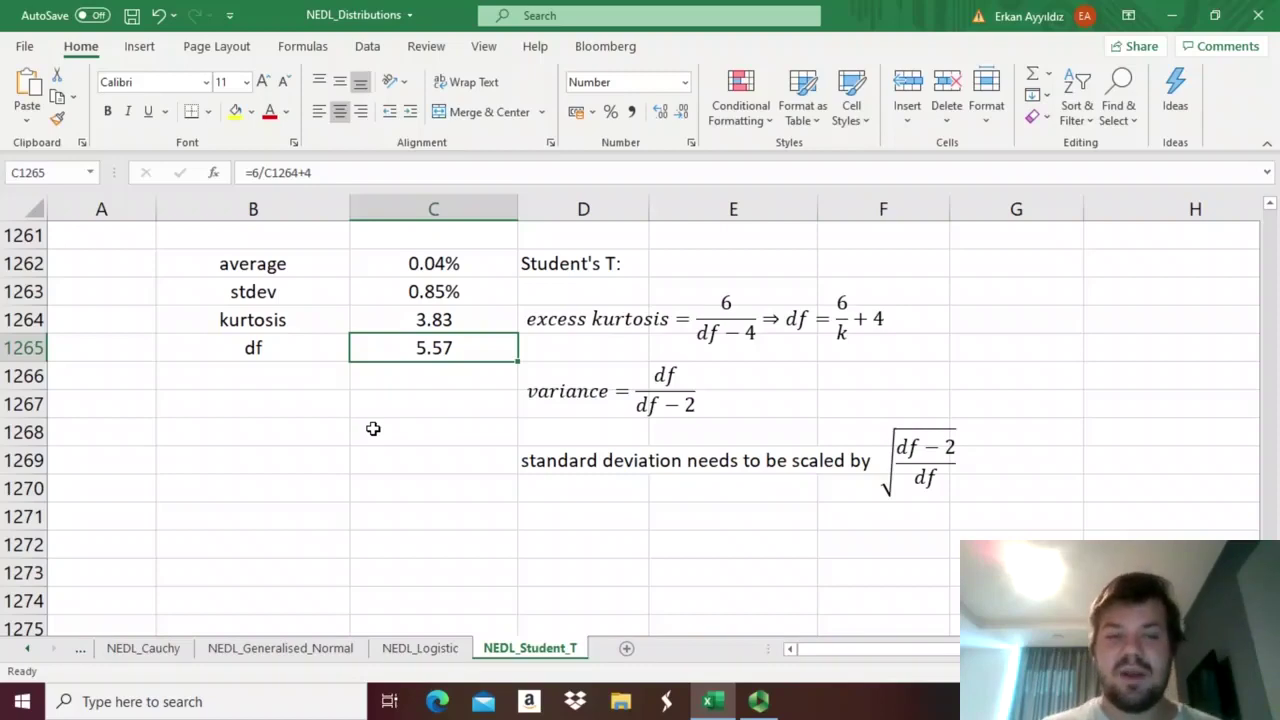
pyautogui.click(431, 406)
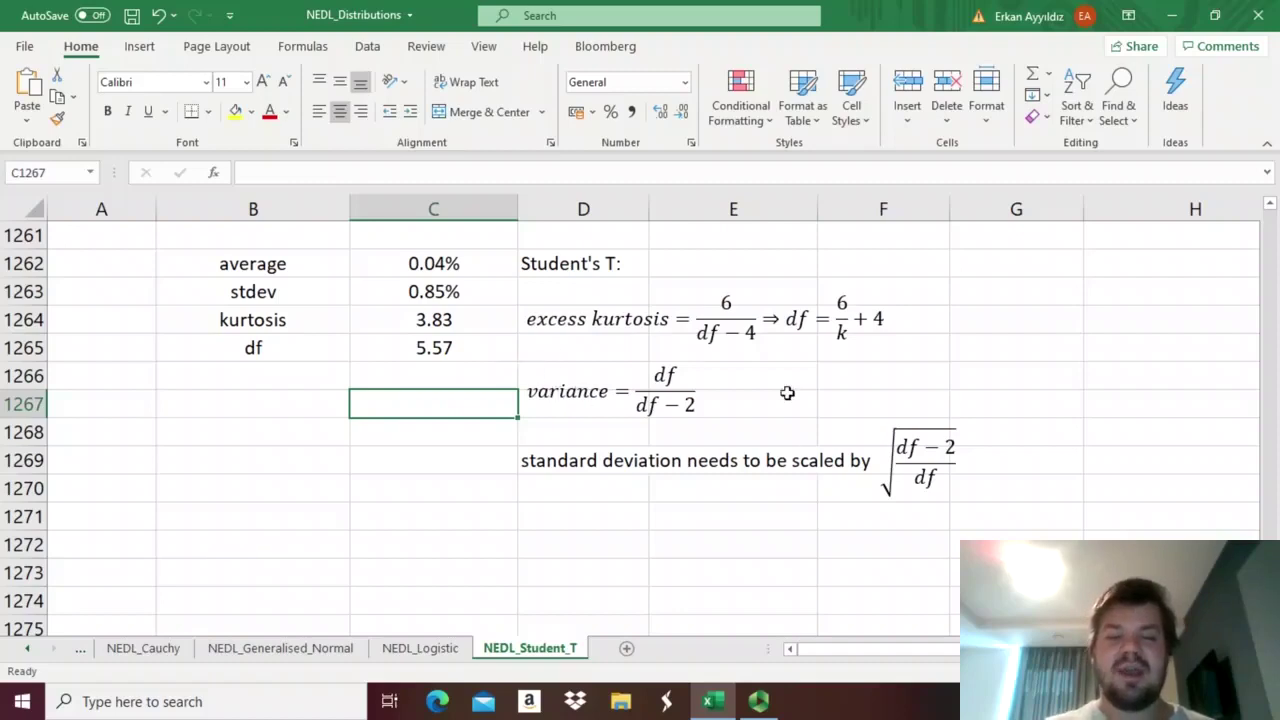
# Step: Review the stdev formula and the square-root df scaling equation beside the summary block
pyautogui.click(836, 378)
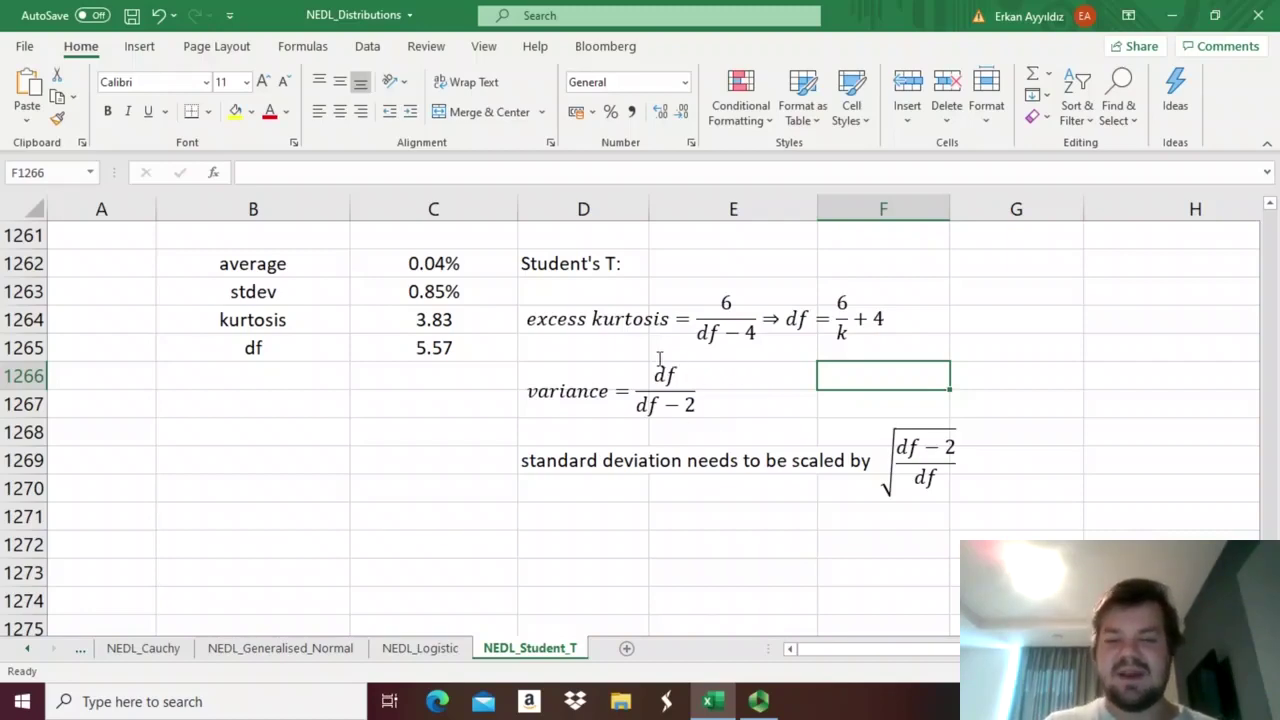
pyautogui.click(592, 510)
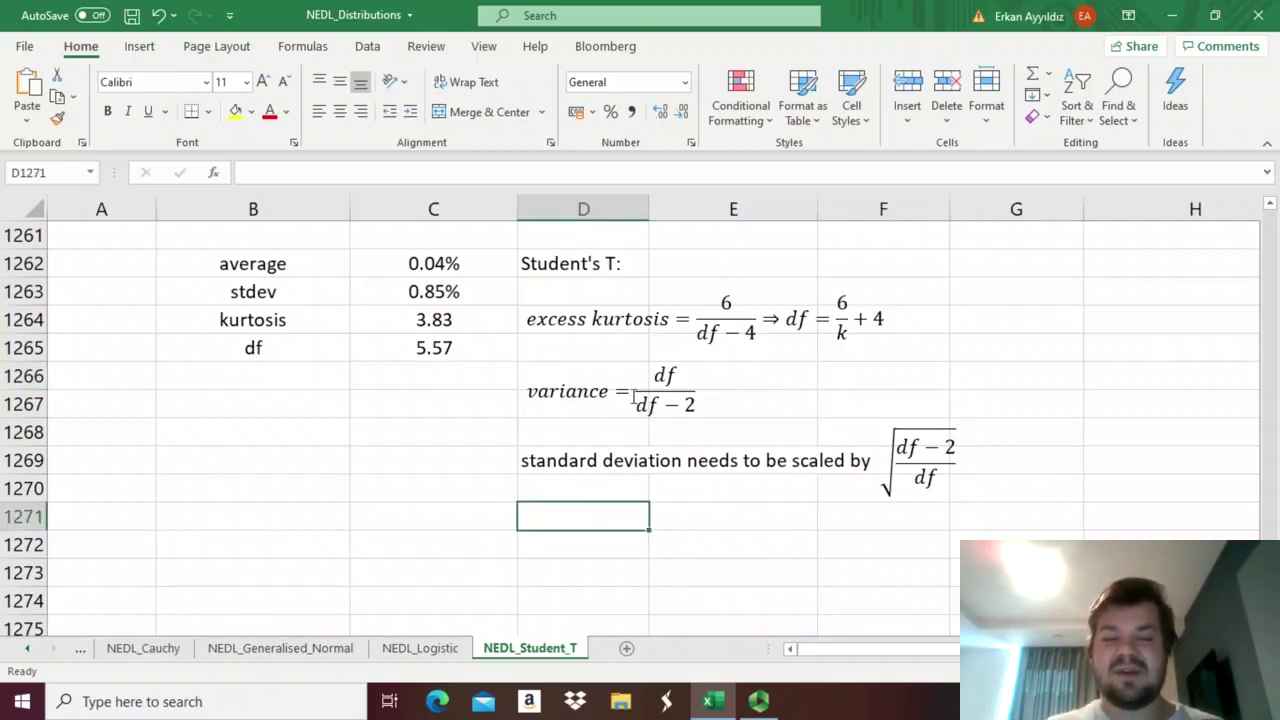
pyautogui.click(578, 429)
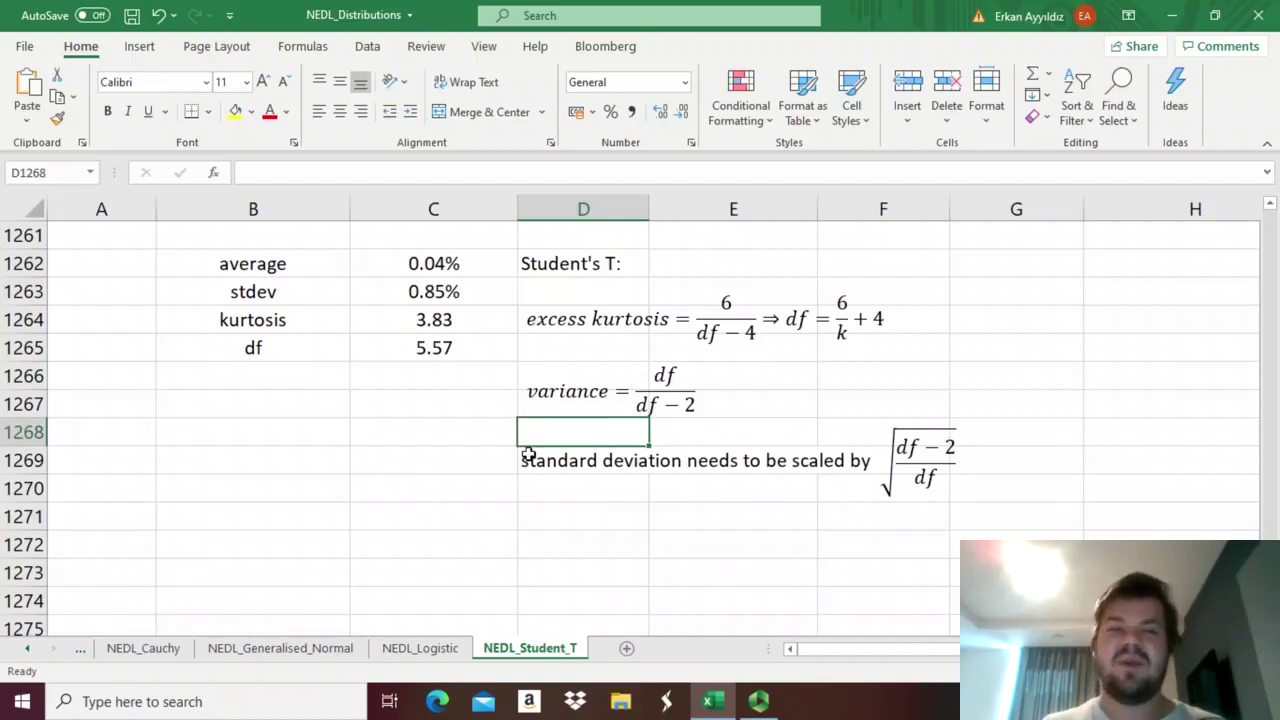
pyautogui.click(470, 292)
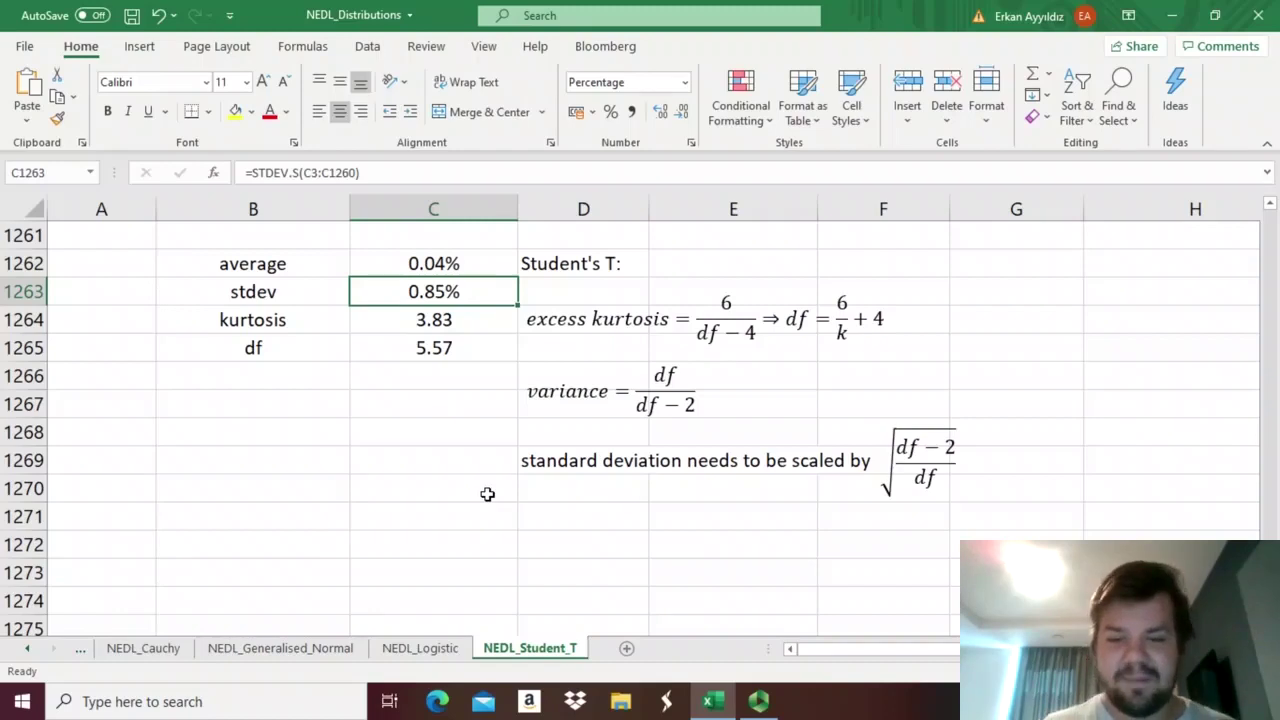
pyautogui.click(573, 488)
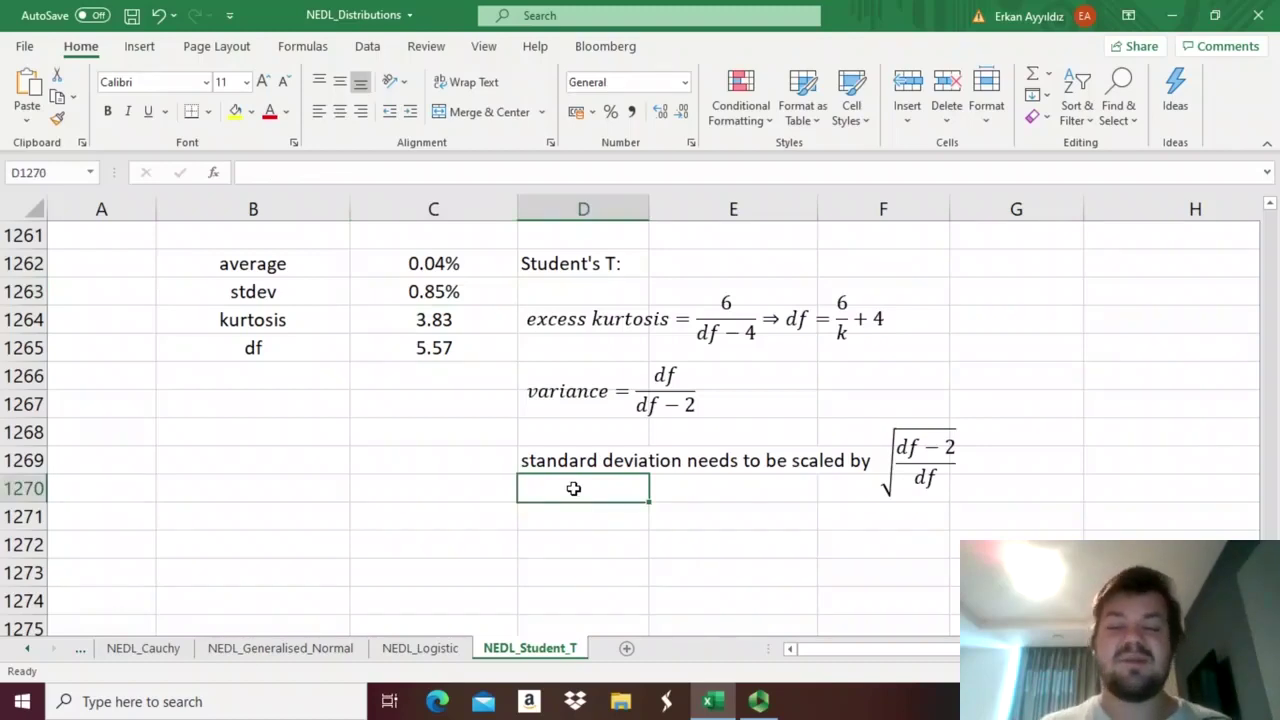
pyautogui.click(919, 450)
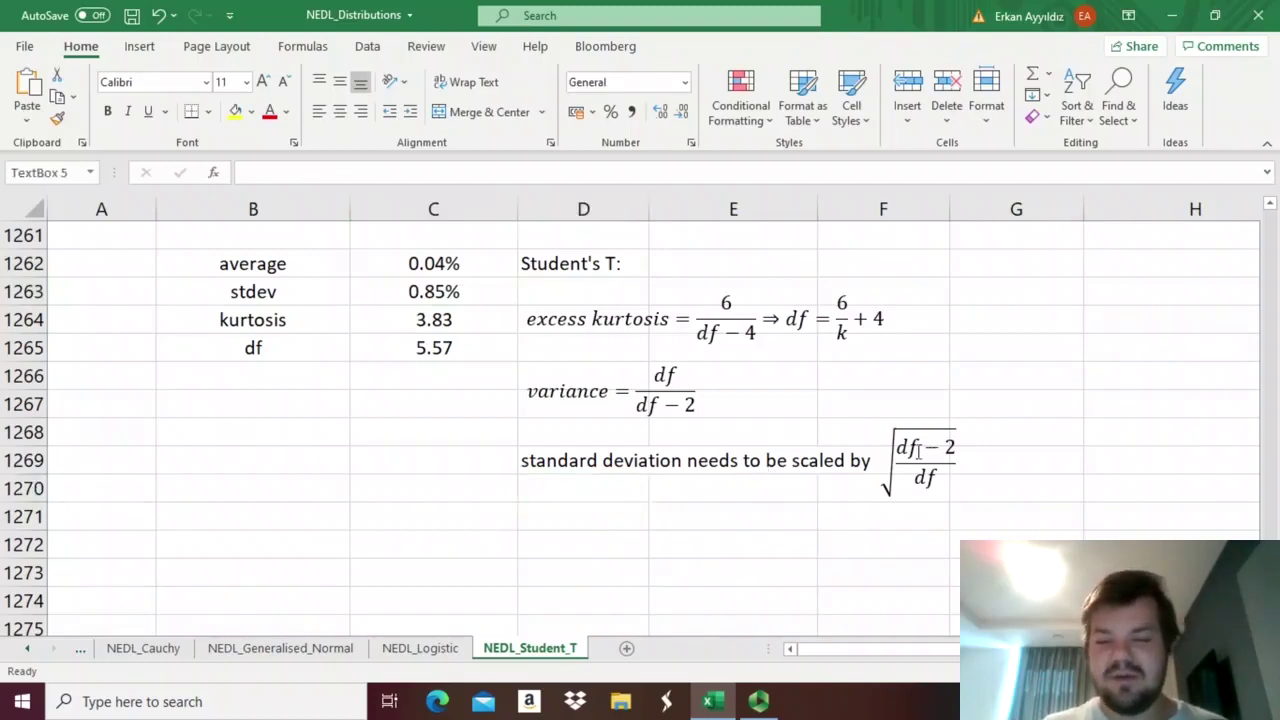
pyautogui.moveTo(923, 447); pyautogui.dragTo(942, 450)
pyautogui.click(468, 480)
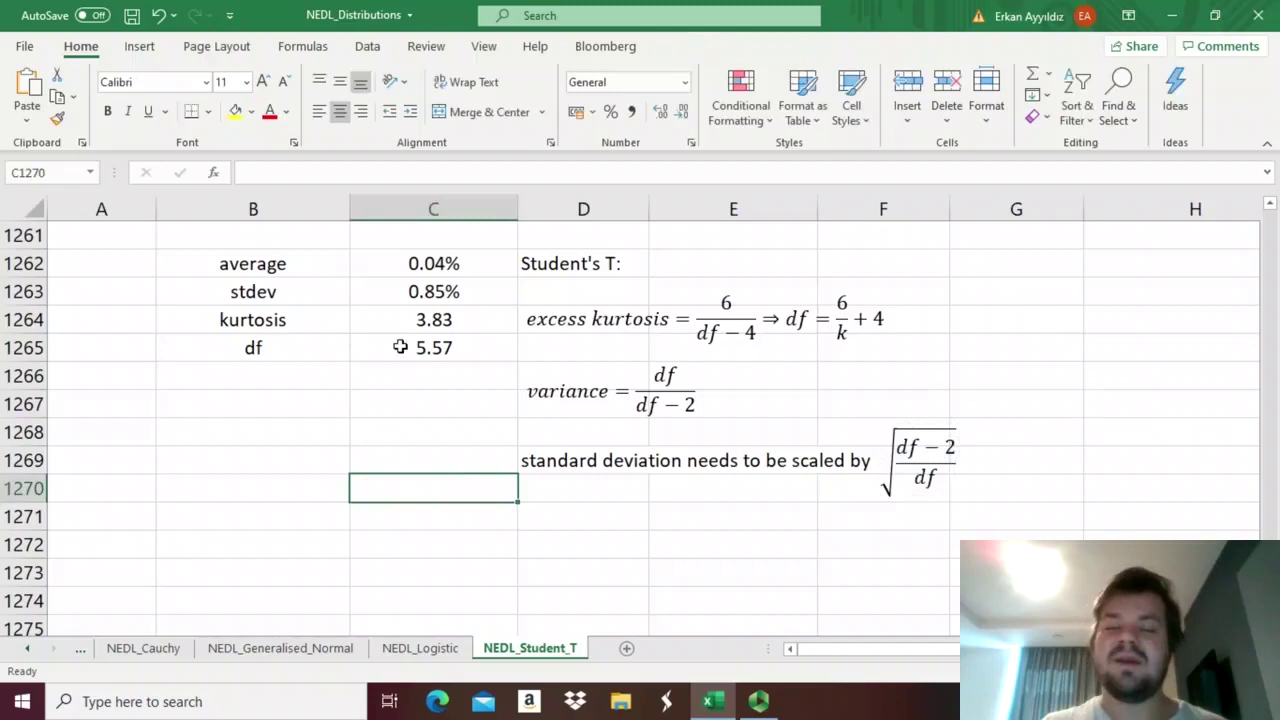
# Step: Return to the top of column H and select H3, the first Student T CDF cell
pyautogui.click(1142, 291)
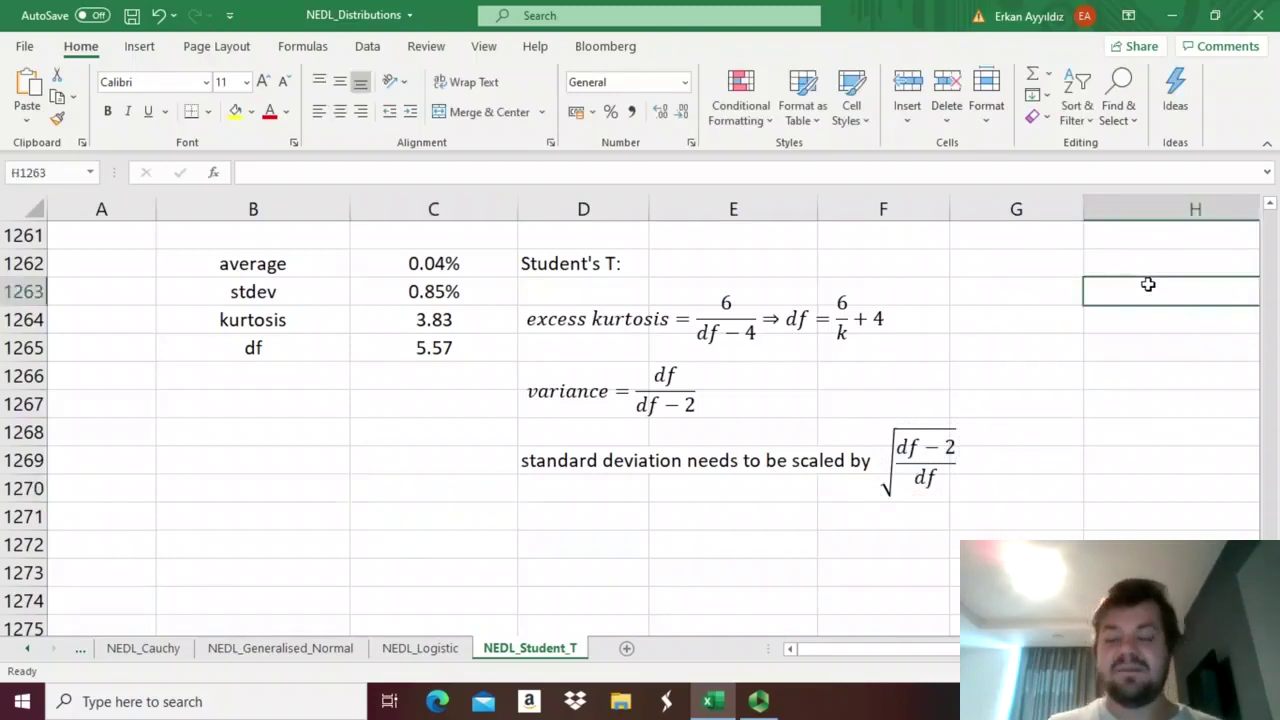
pyautogui.hotkey('ctrl', 'Up')
pyautogui.click(1148, 285)
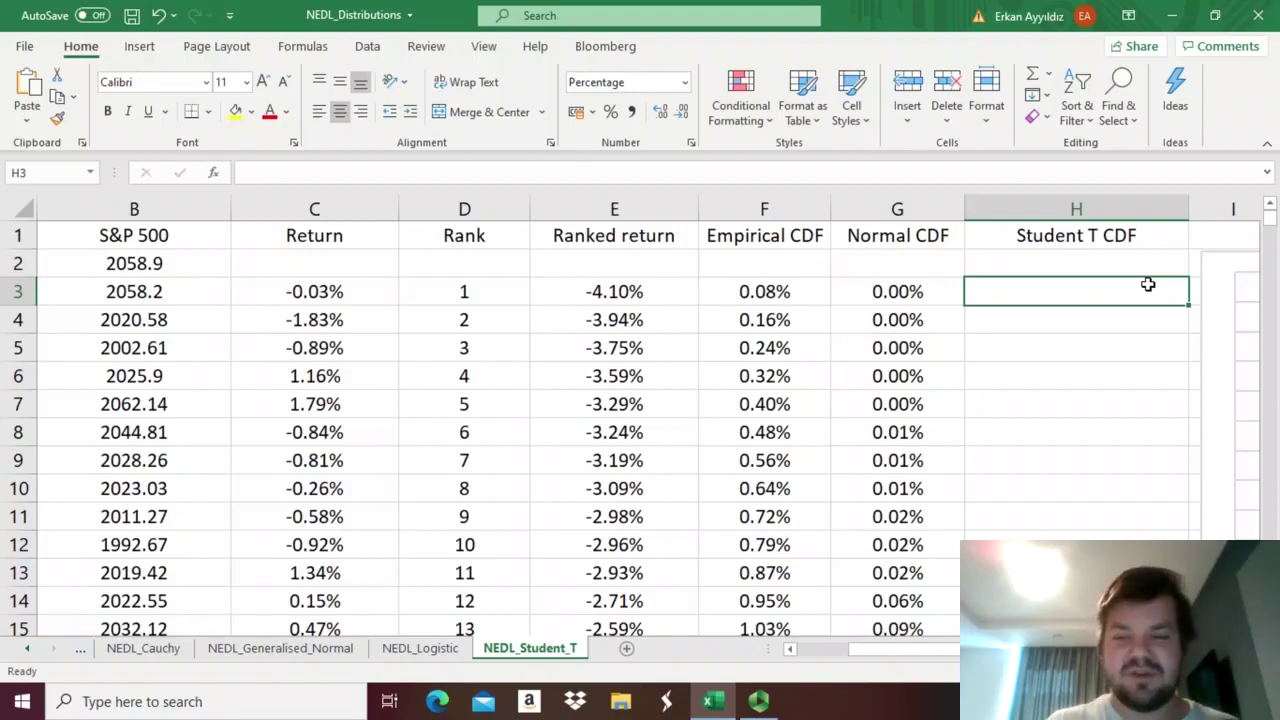
# Step: In H3, start =T.DIST( with the ranked return E3 minus the row-locked average C$1262
pyautogui.write('=T.D')
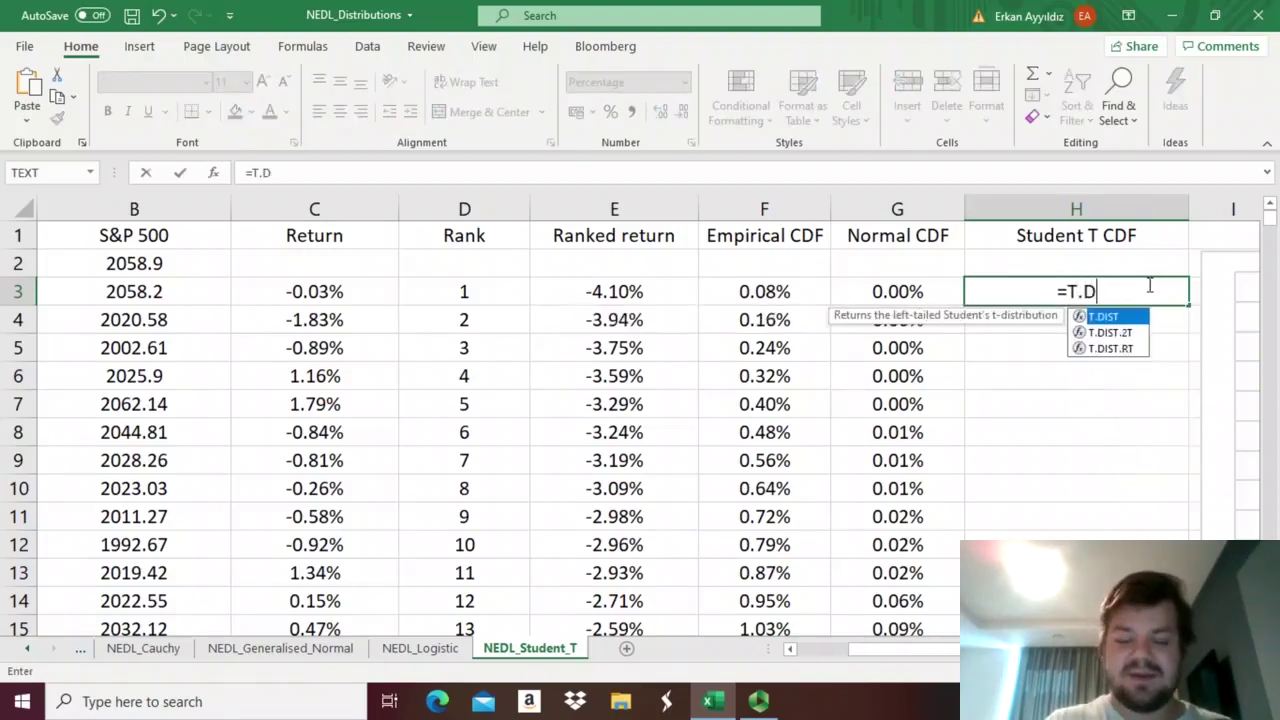
pyautogui.write('IST(')
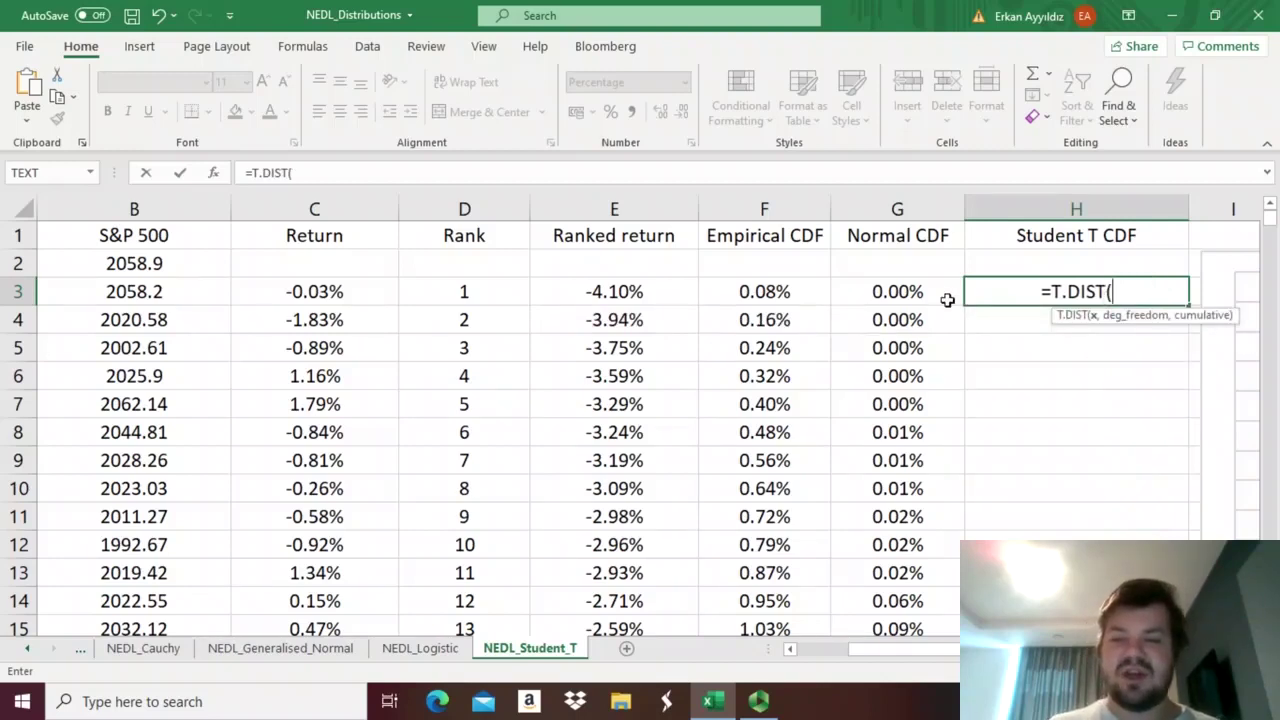
pyautogui.write('(')
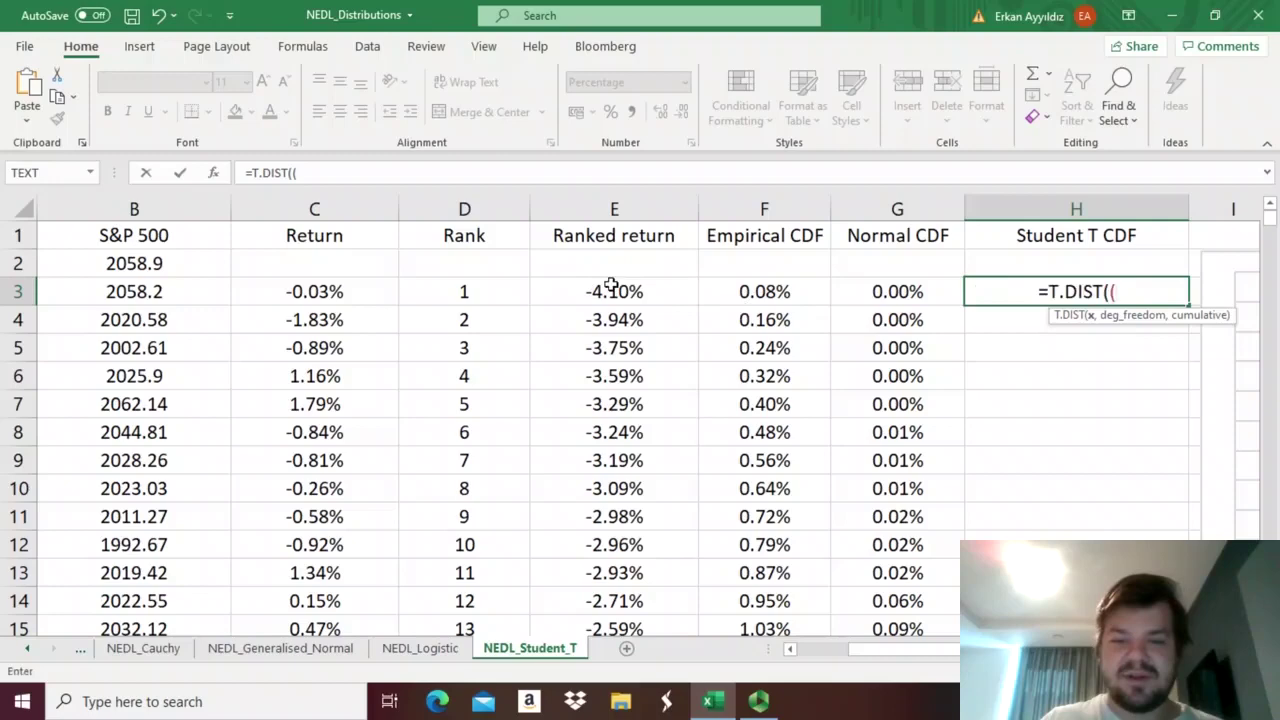
pyautogui.click(612, 289)
pyautogui.write('-')
pyautogui.click(395, 392)
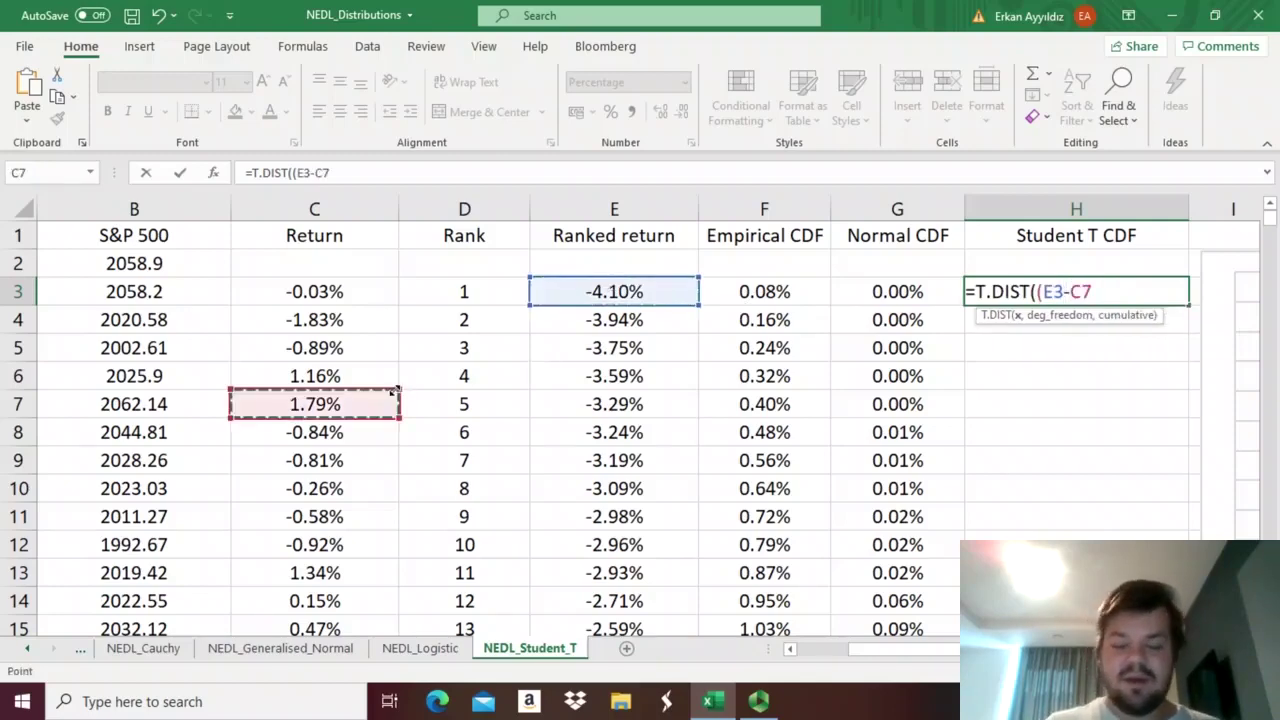
pyautogui.hotkey('ctrl', 'Down')
pyautogui.scroll(-3, 392, 395)
pyautogui.click(303, 410)
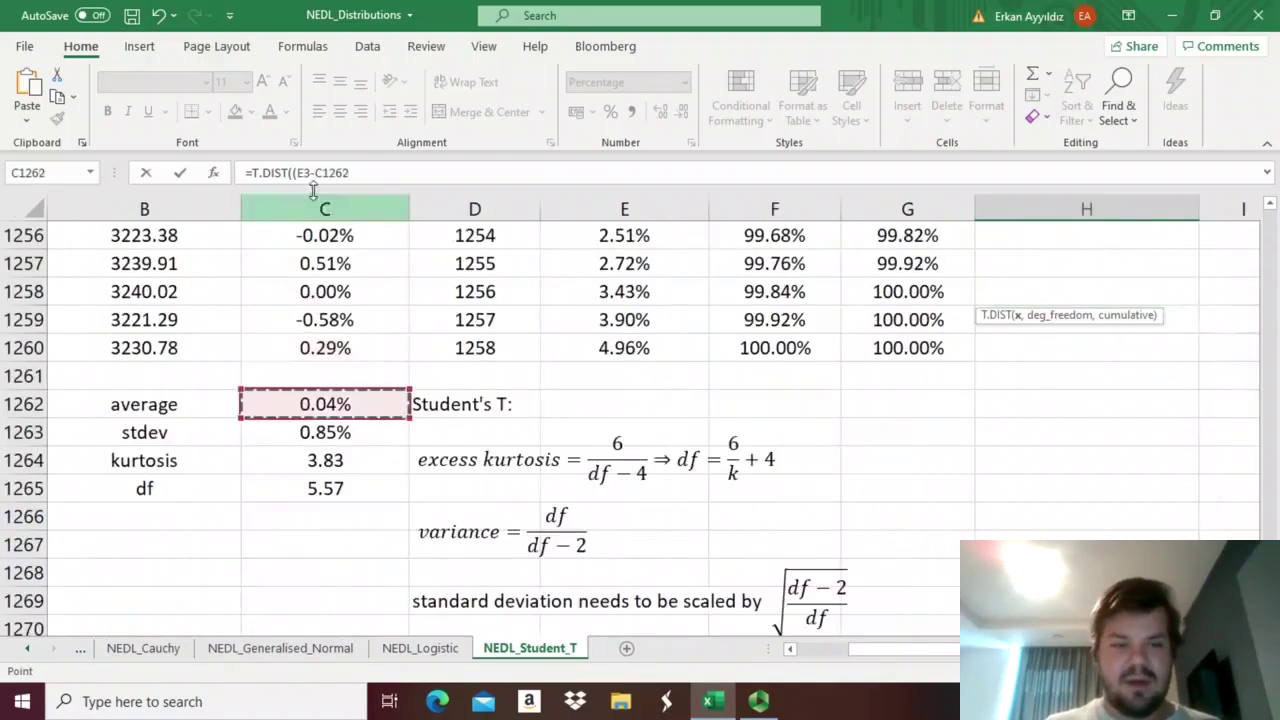
pyautogui.click(322, 172)
pyautogui.write('$')
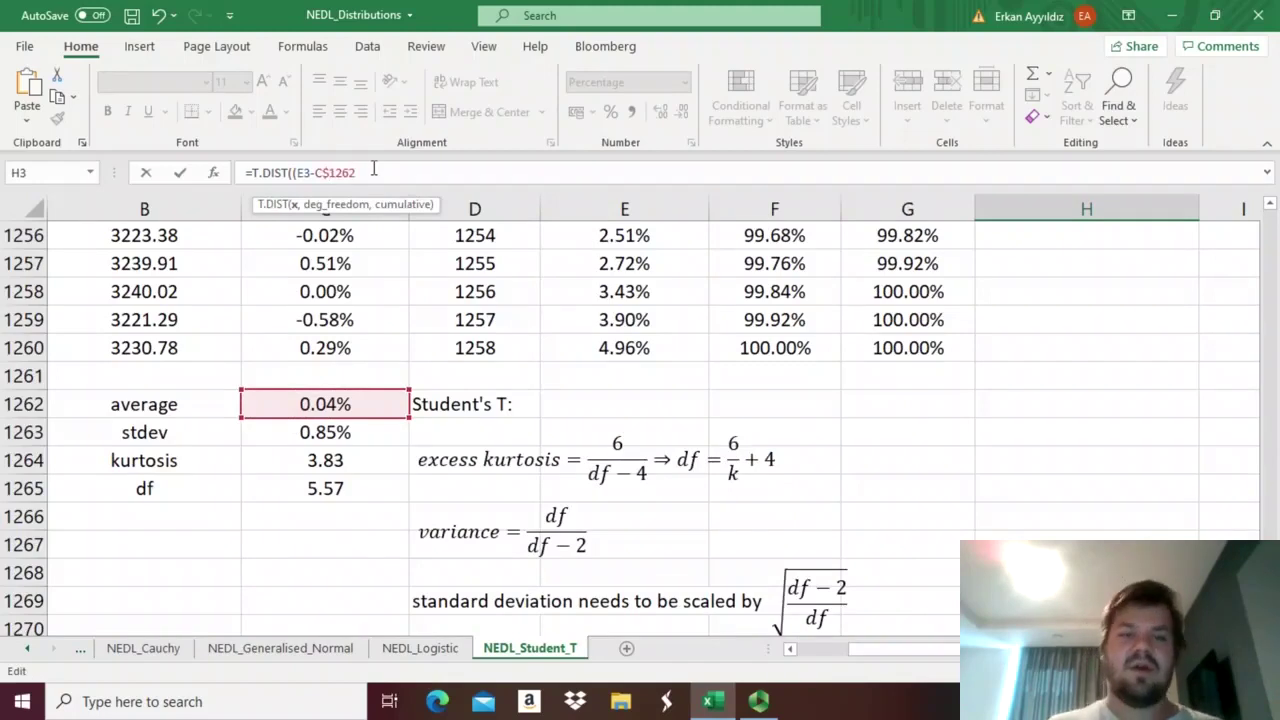
pyautogui.click(373, 169)
pyautogui.write(')/')
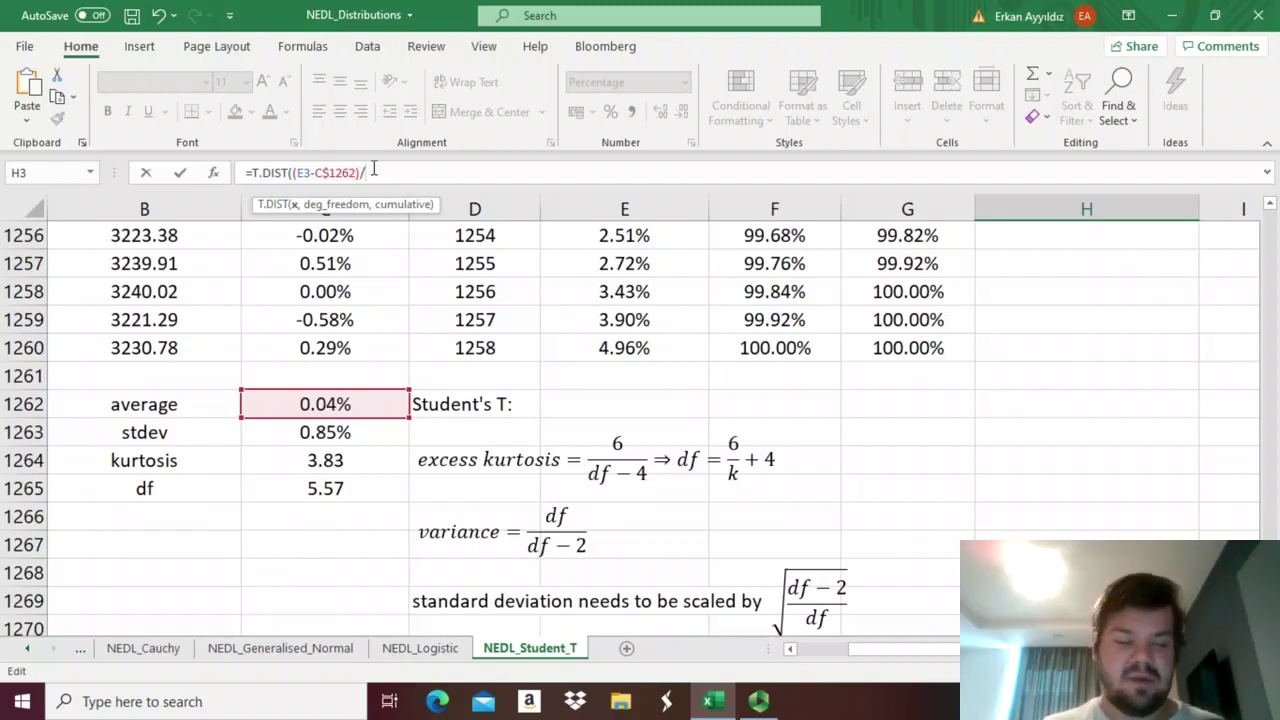
# Step: Divide by stdev C$1263 scaled by SQRT((C$1265-2)/C$1265)
pyautogui.write('(')
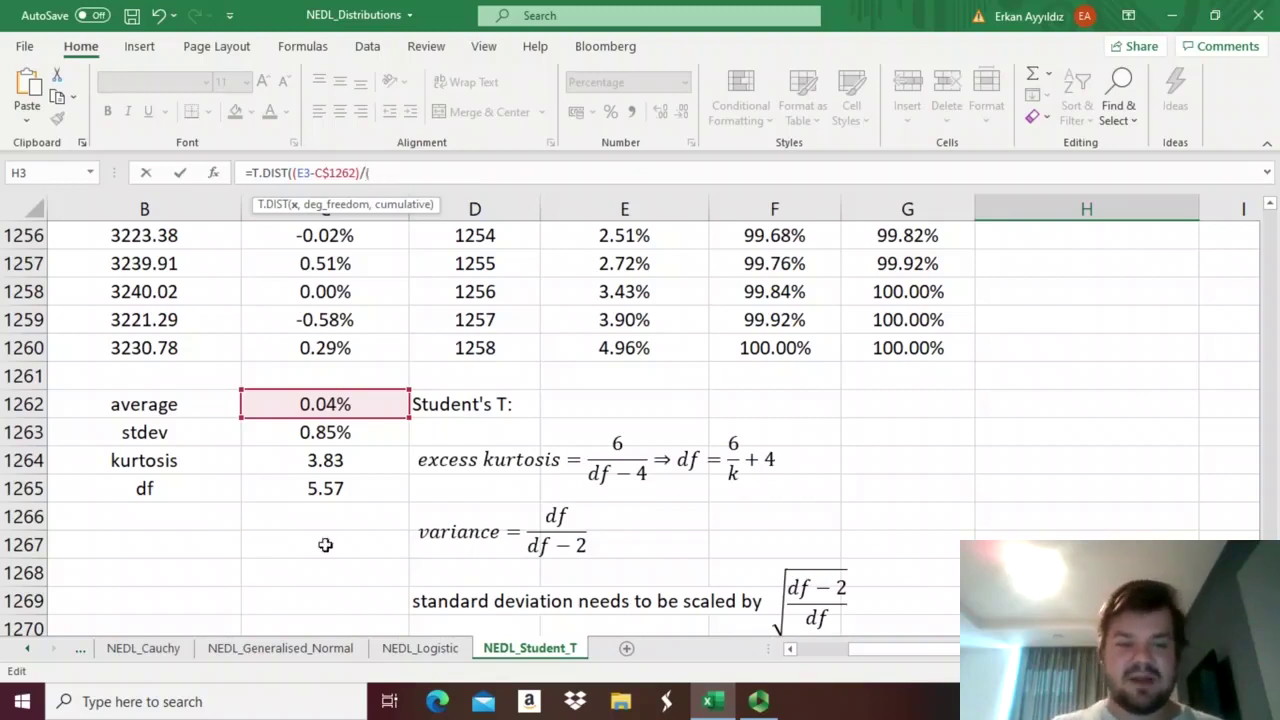
pyautogui.click(316, 440)
pyautogui.press('F4')
pyautogui.press('F4')
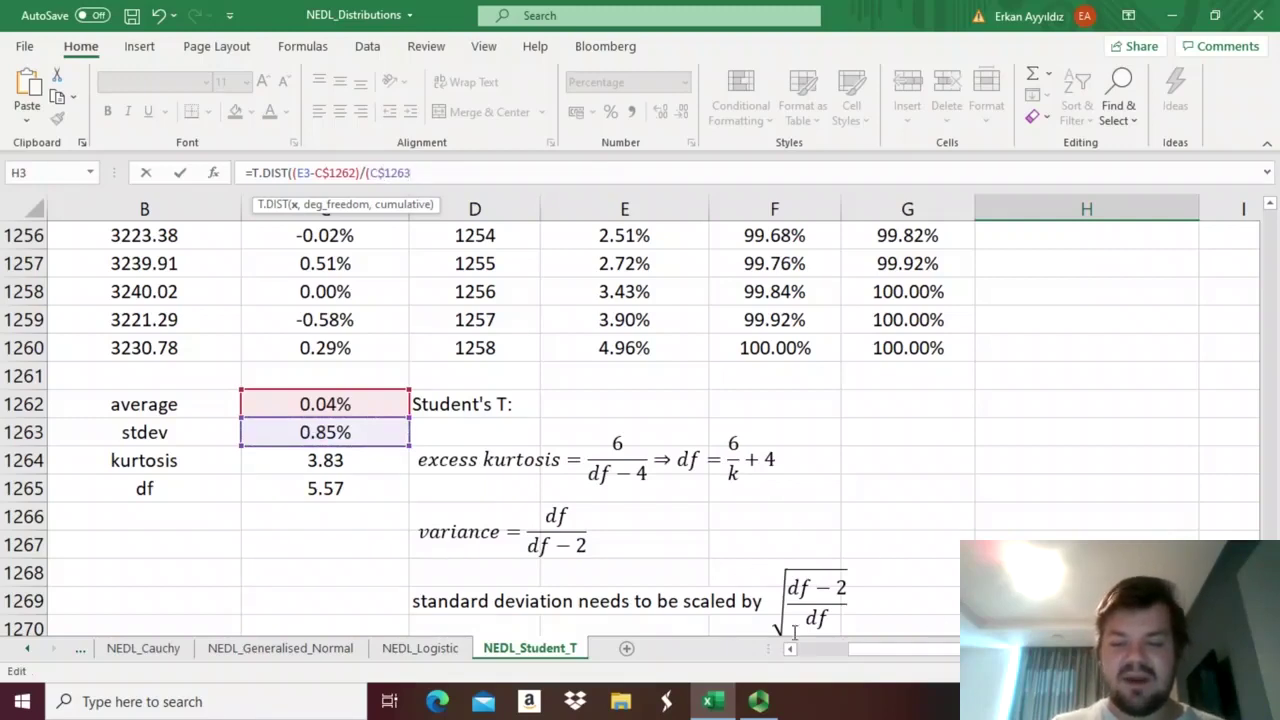
pyautogui.write('*')
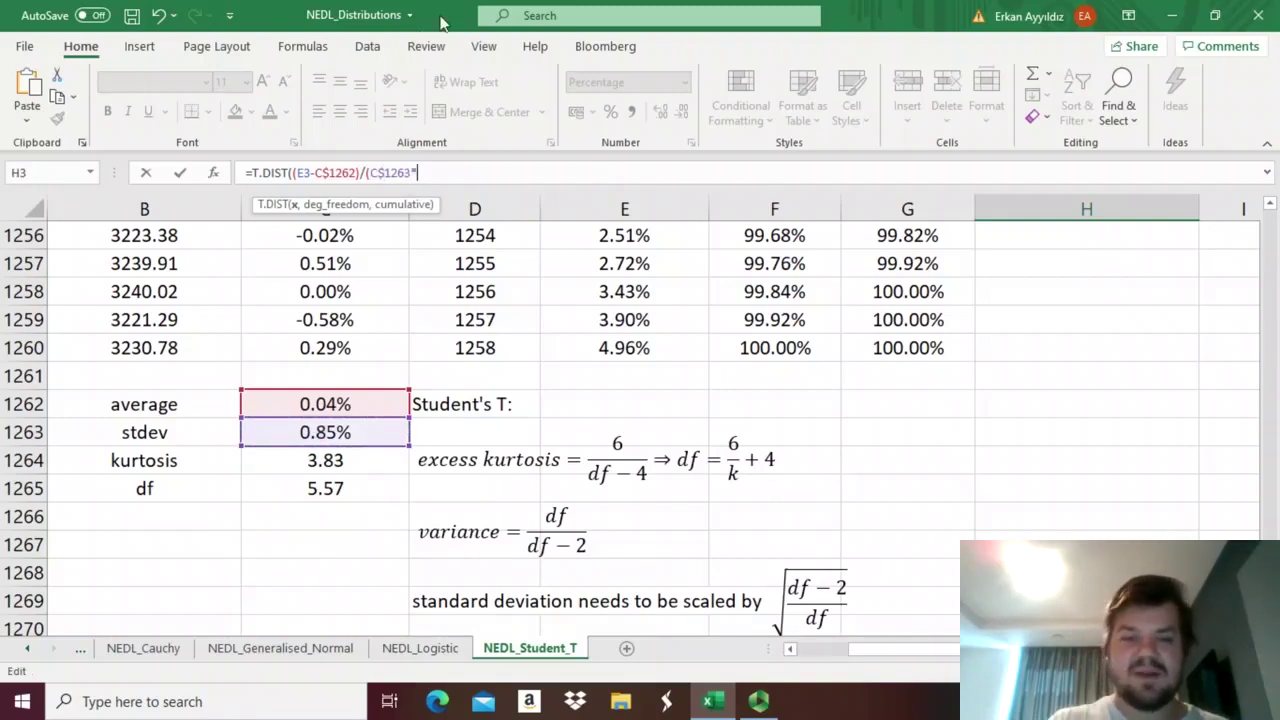
pyautogui.write('SQRT((')
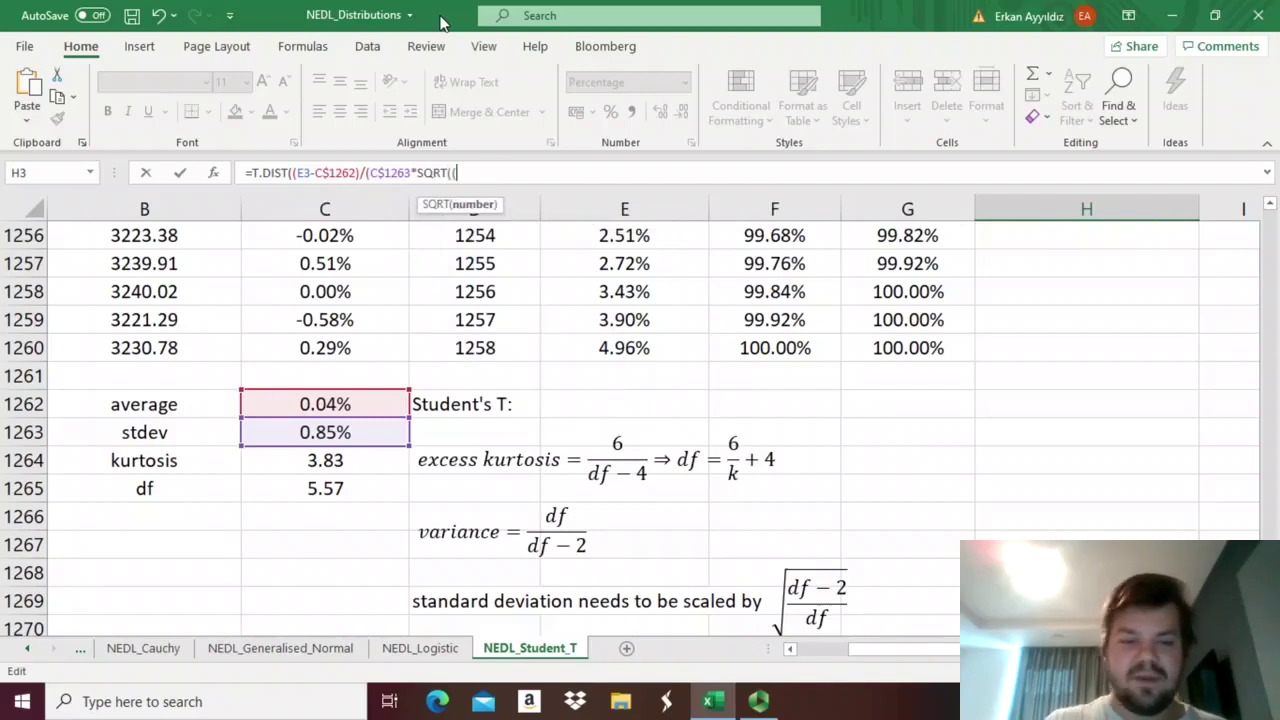
pyautogui.click(305, 489)
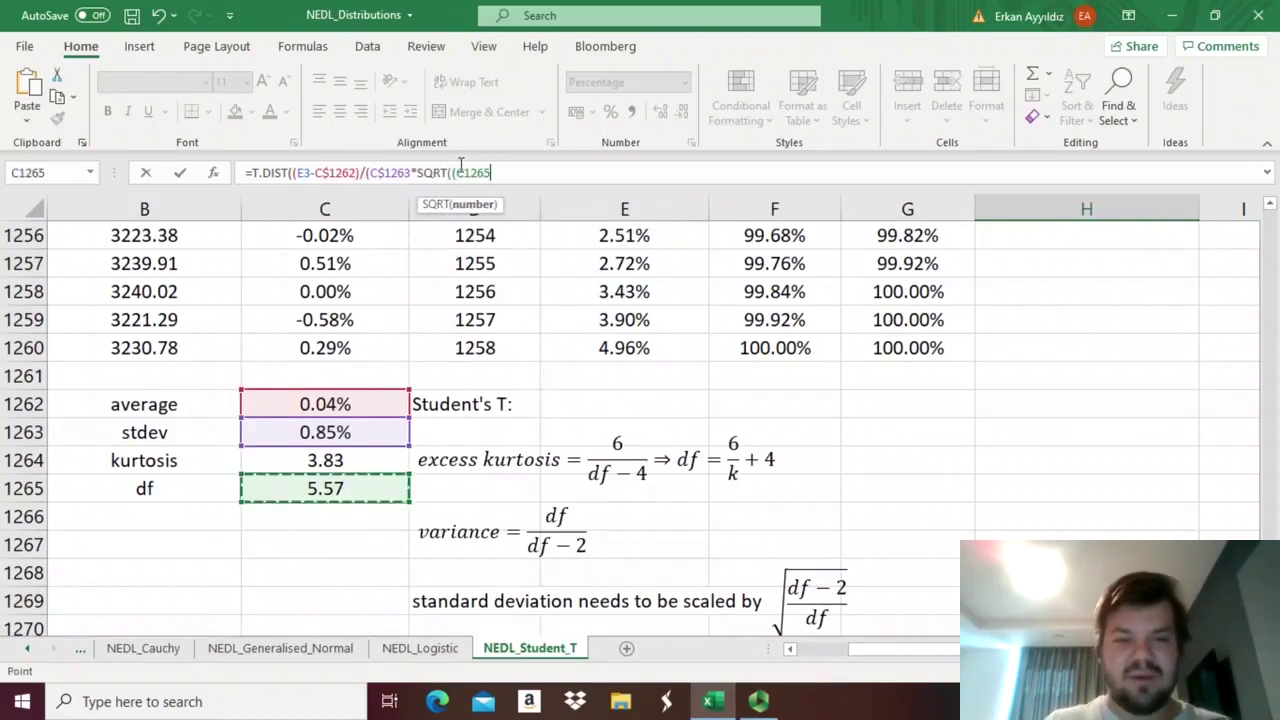
pyautogui.click(466, 172)
pyautogui.write('$')
pyautogui.click(521, 172)
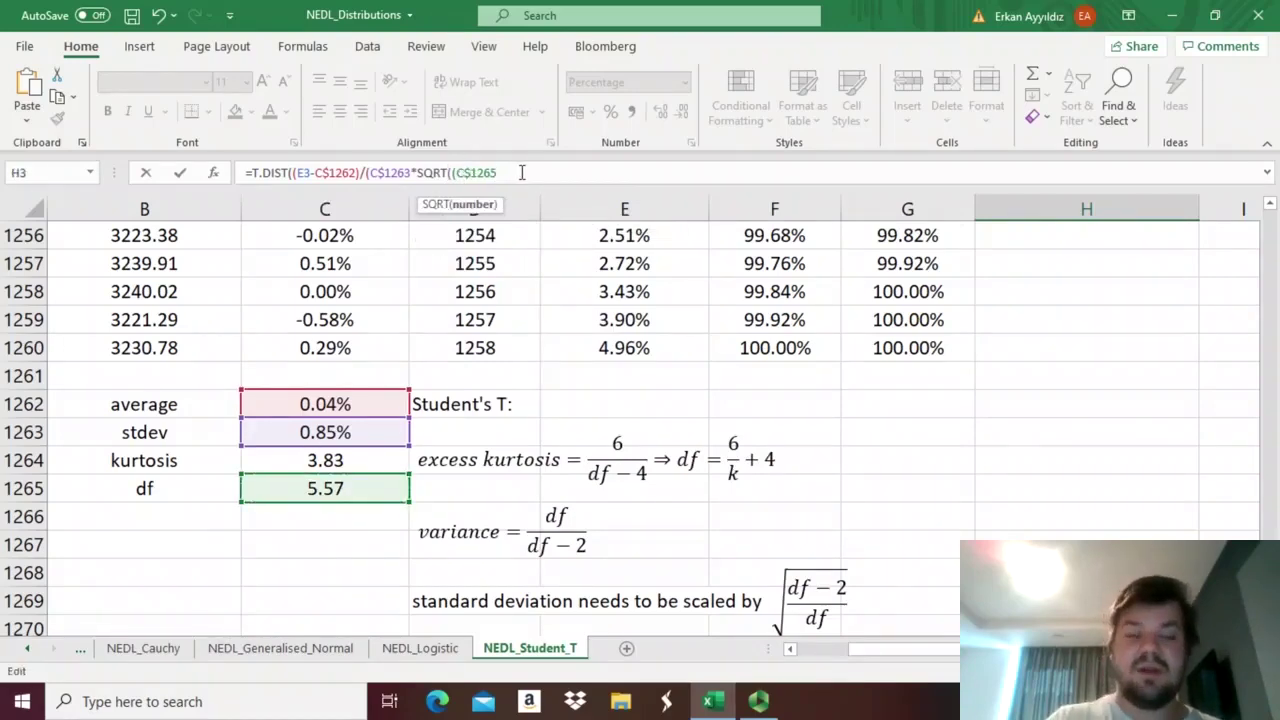
pyautogui.write('-2)/')
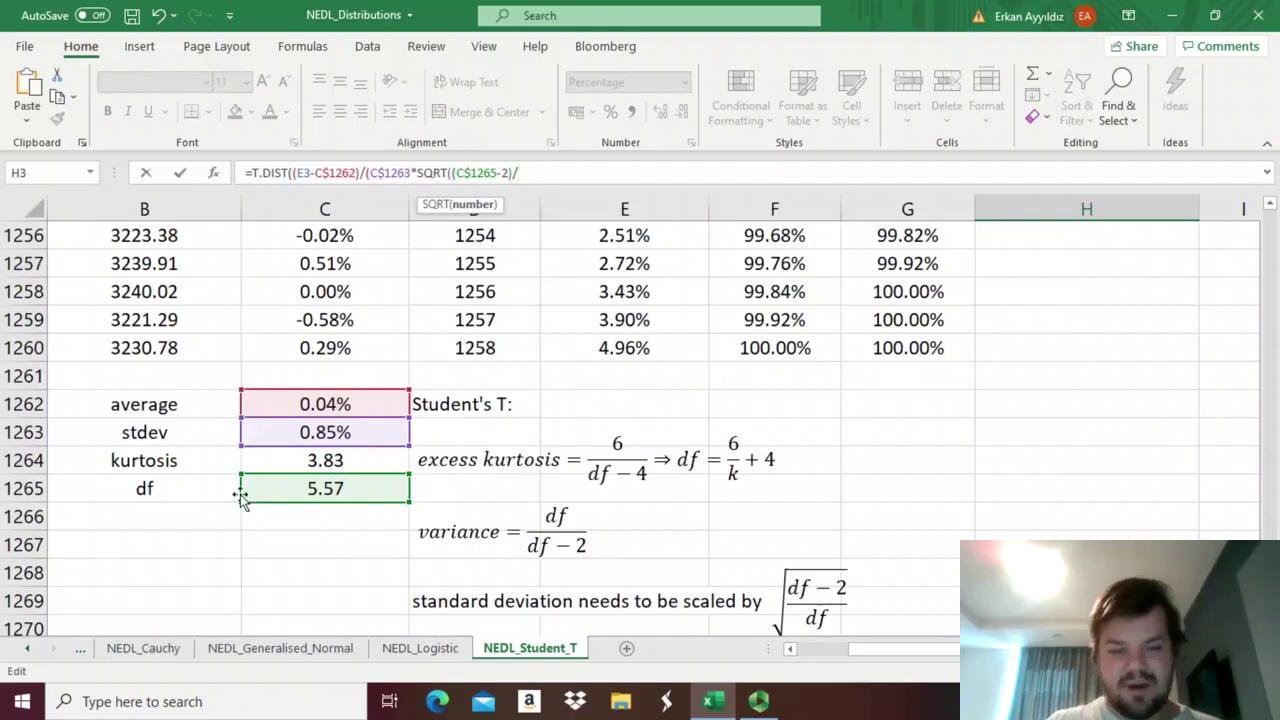
pyautogui.click(282, 488)
pyautogui.click(524, 172)
pyautogui.write('$1265')
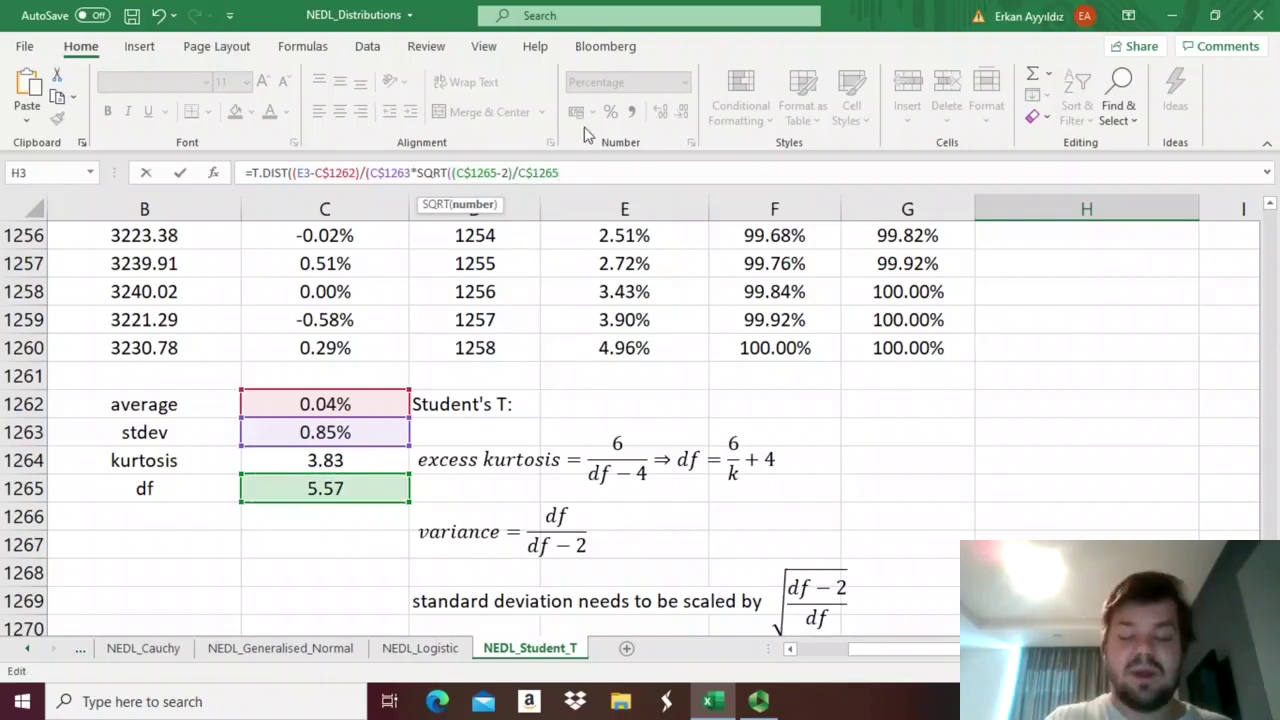
pyautogui.write('))')
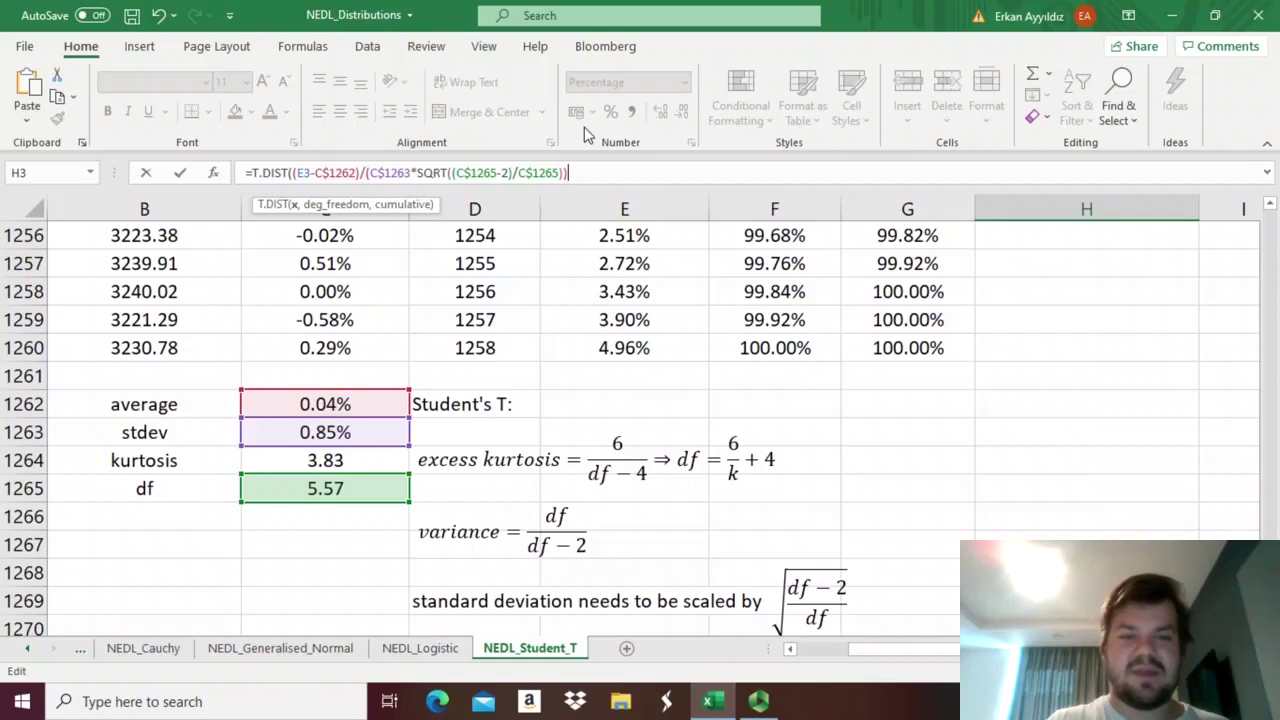
pyautogui.write(',')
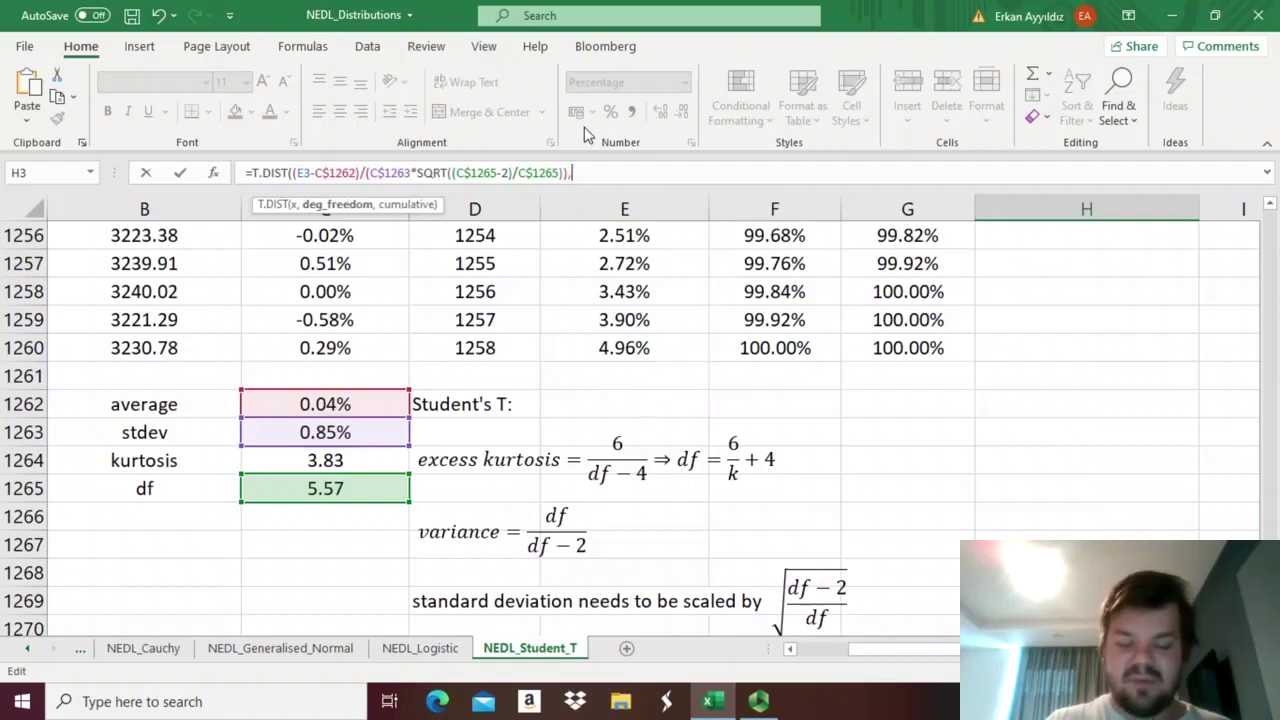
# Step: Finish with C$1265 degrees of freedom and cumulative flag 1, giving 0.09% in H3
pyautogui.click(302, 498)
pyautogui.click(577, 172)
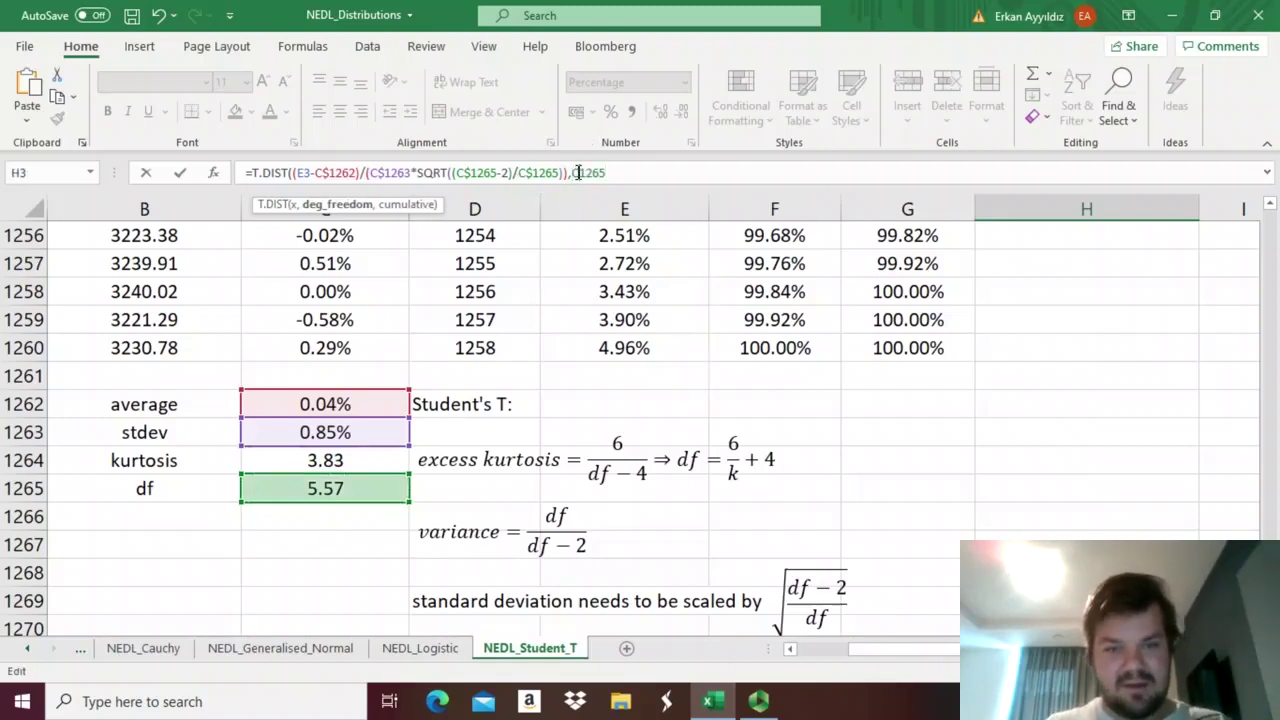
pyautogui.write('$')
pyautogui.click(641, 172)
pyautogui.write(',')
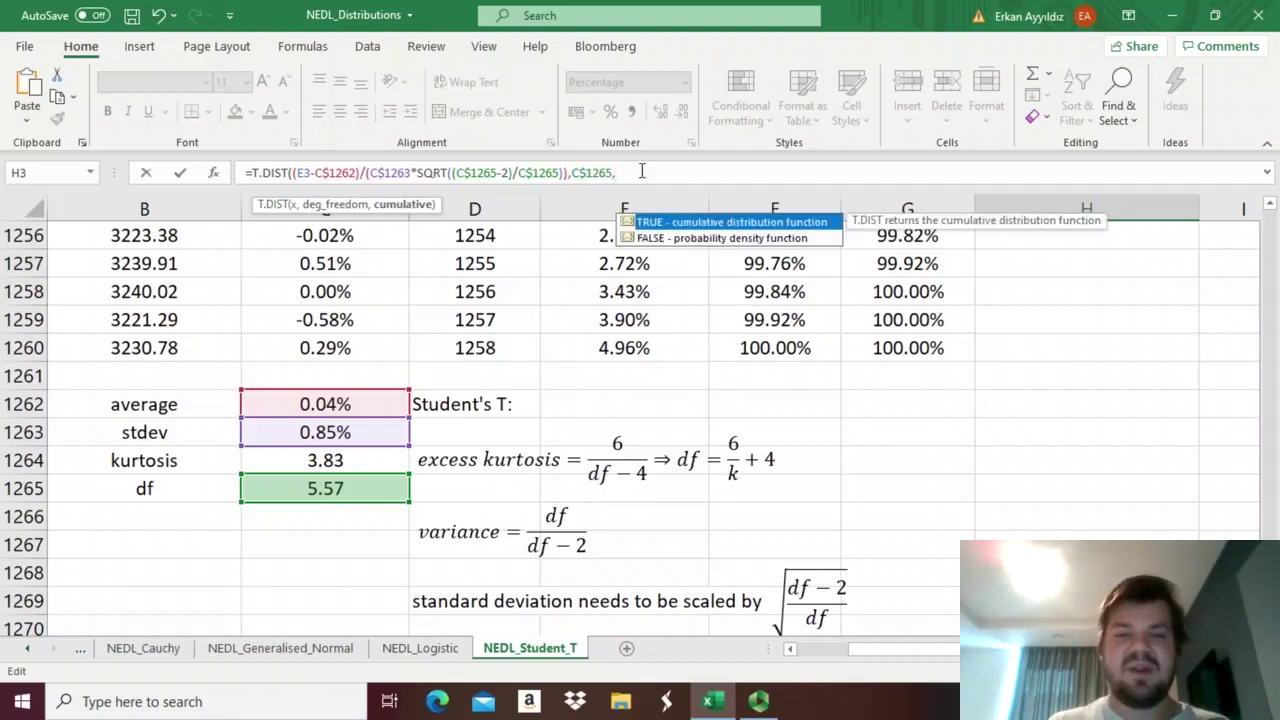
pyautogui.write('1)')
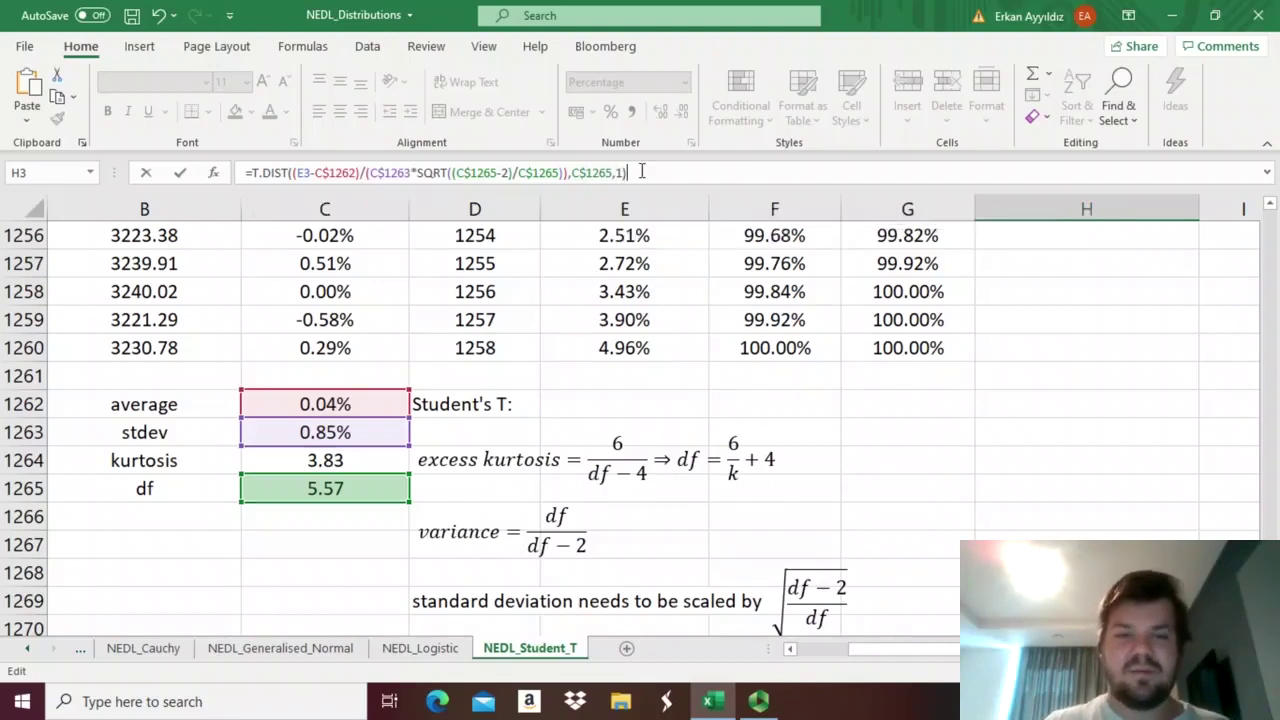
pyautogui.press('Return')
pyautogui.press('Up')
pyautogui.press('Up')
pyautogui.press('Down')
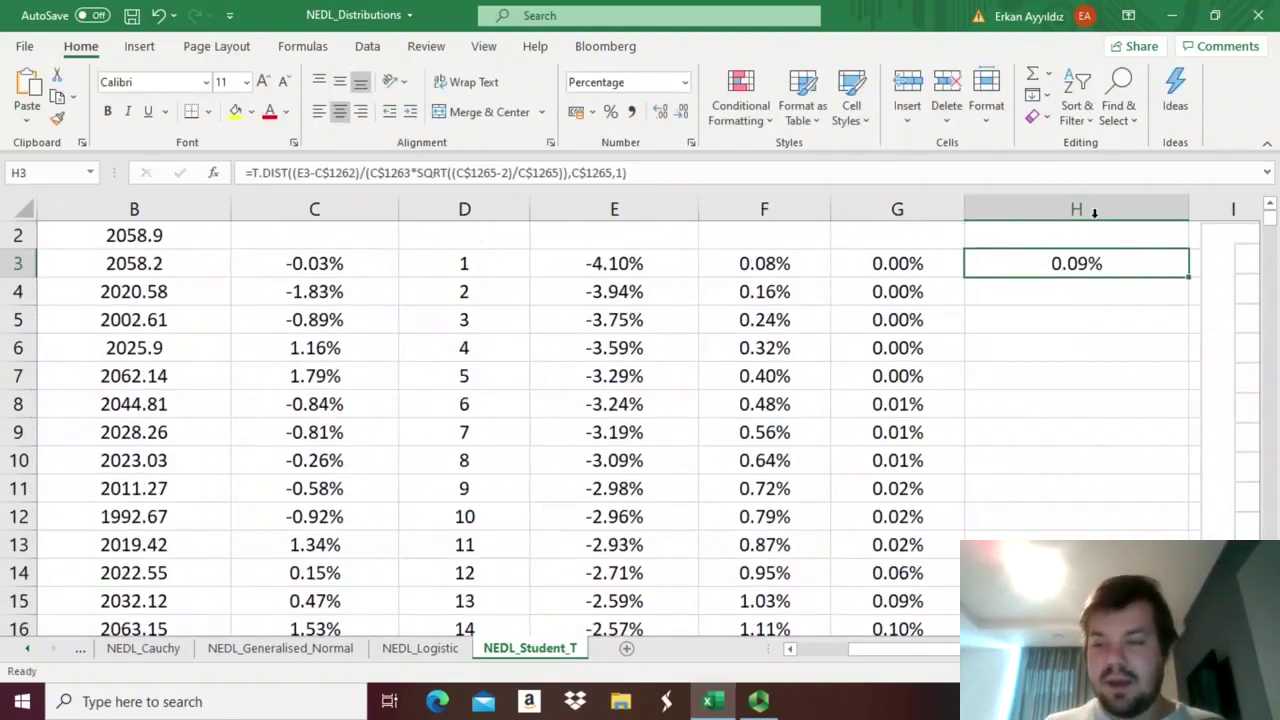
# Step: Fill the T.DIST formula down column H, compare it with columns F–G, and view the updated CDF chart
pyautogui.doubleClick(1185, 282)
pyautogui.moveTo(1022, 270); pyautogui.dragTo(1063, 486)
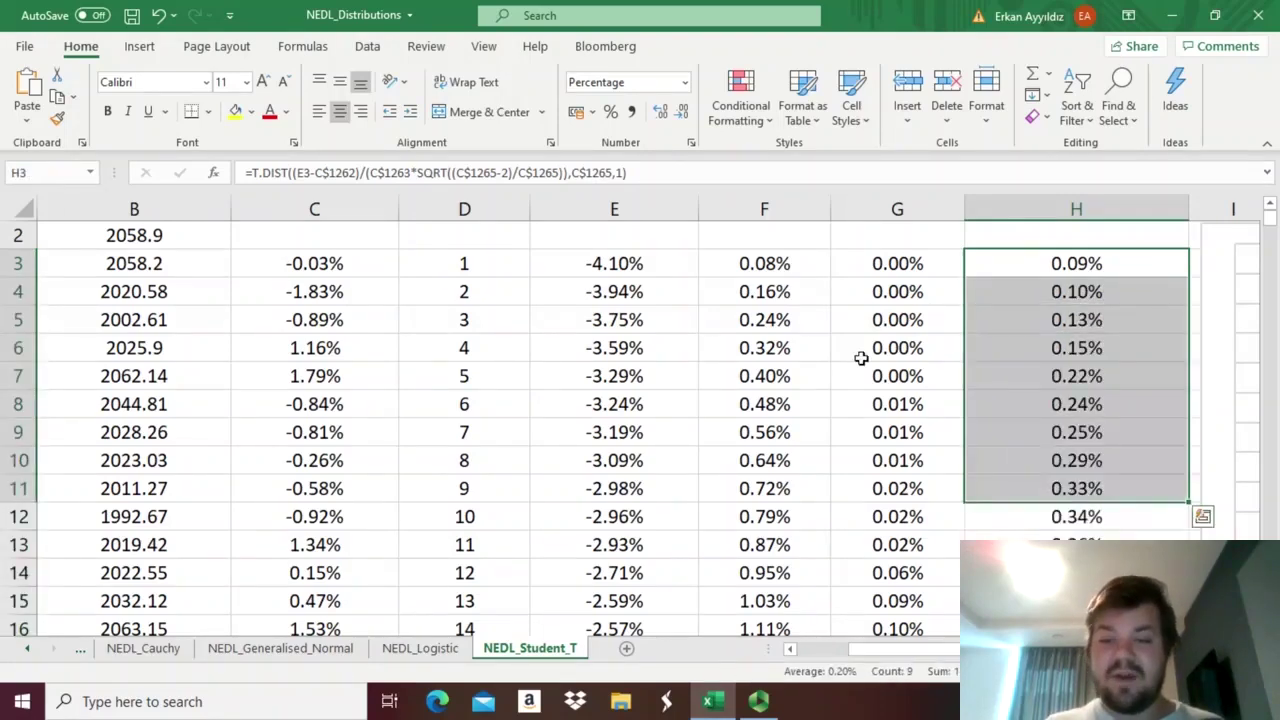
pyautogui.moveTo(766, 263); pyautogui.dragTo(773, 487)
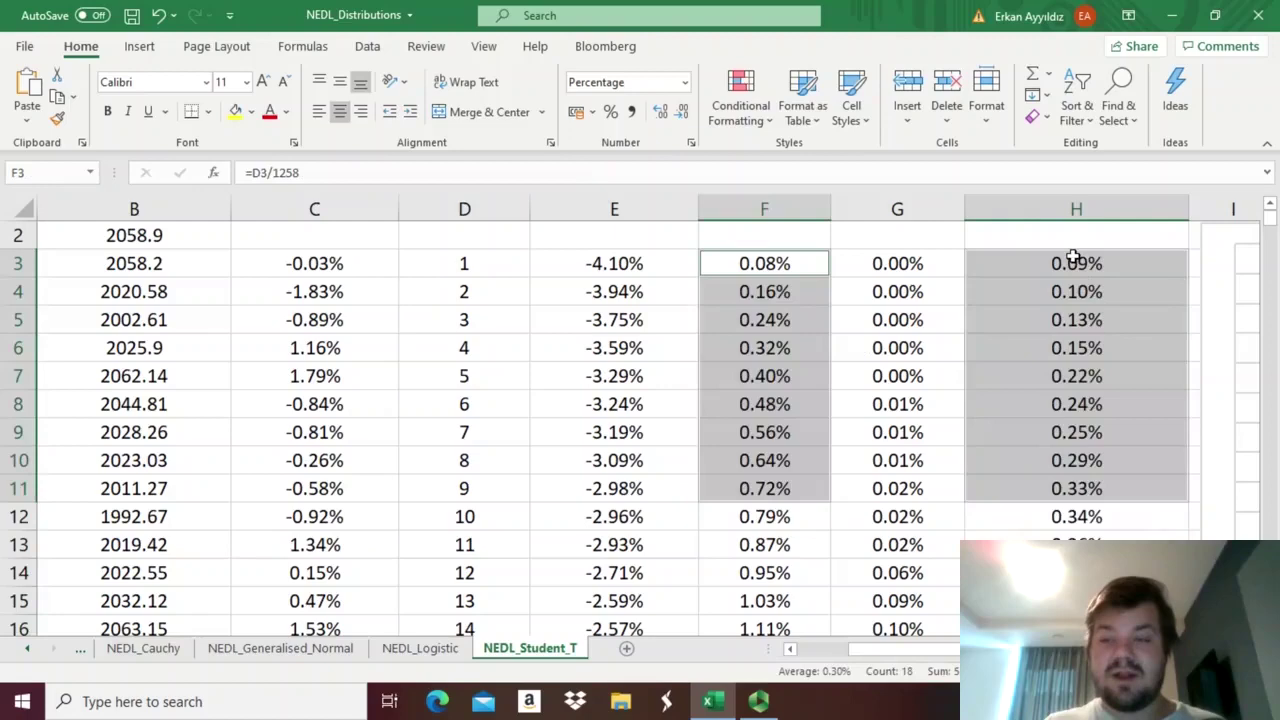
pyautogui.moveTo(1072, 257); pyautogui.dragTo(1068, 520)
pyautogui.moveTo(757, 266); pyautogui.dragTo(1040, 297)
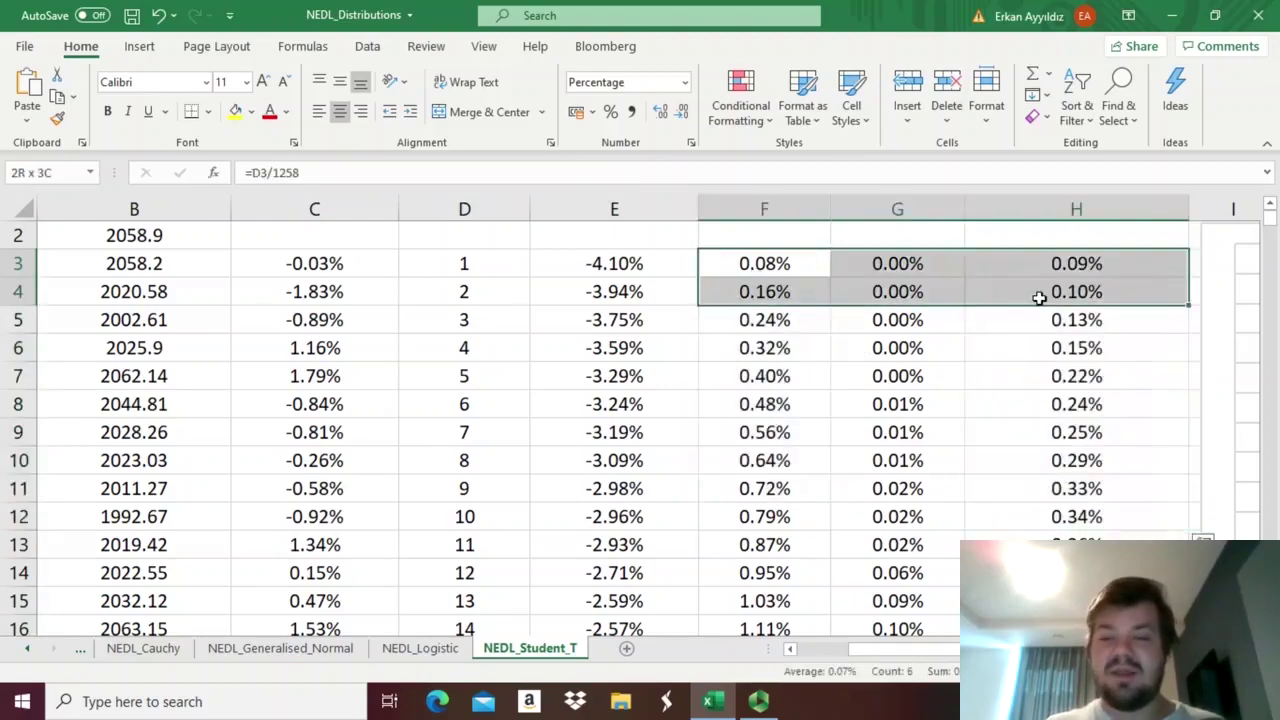
pyautogui.click(1024, 368)
pyautogui.press('Right')
pyautogui.press('Right')
pyautogui.press('Right')
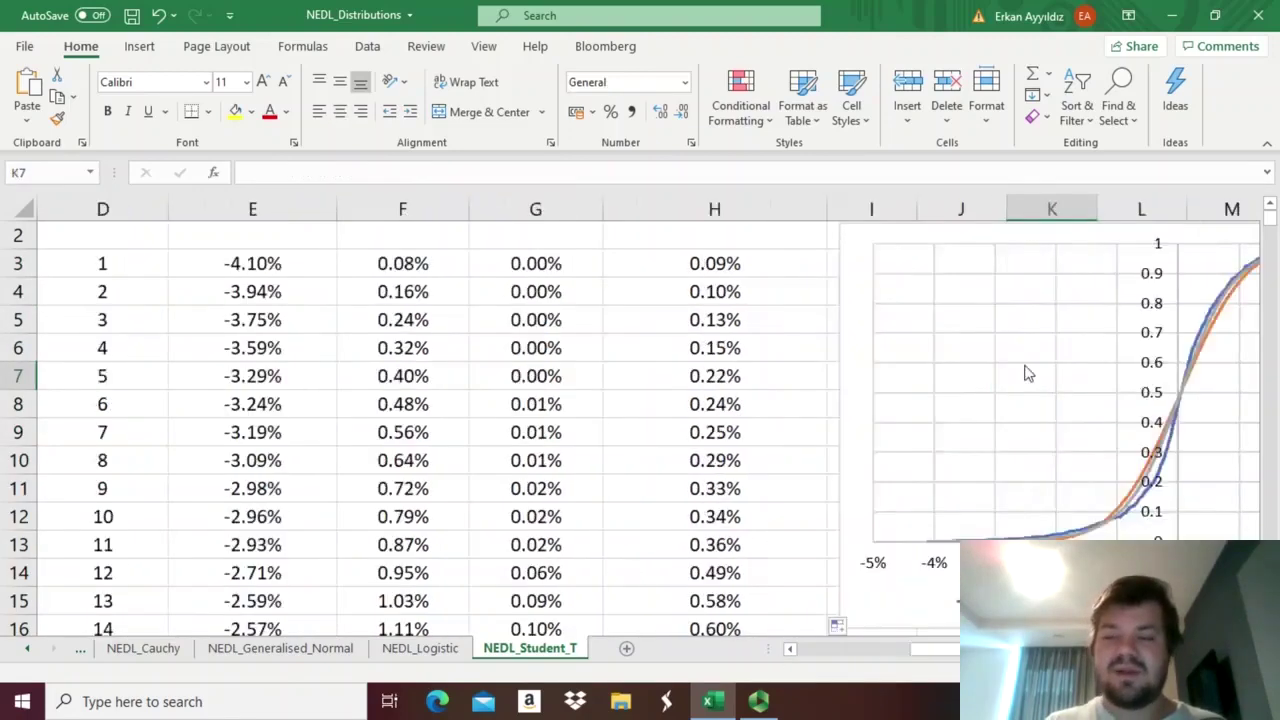
pyautogui.press('Right')
pyautogui.press('Right')
pyautogui.press('Right')
pyautogui.press('Right')
pyautogui.press('Right')
pyautogui.press('Right')
pyautogui.press('Right')
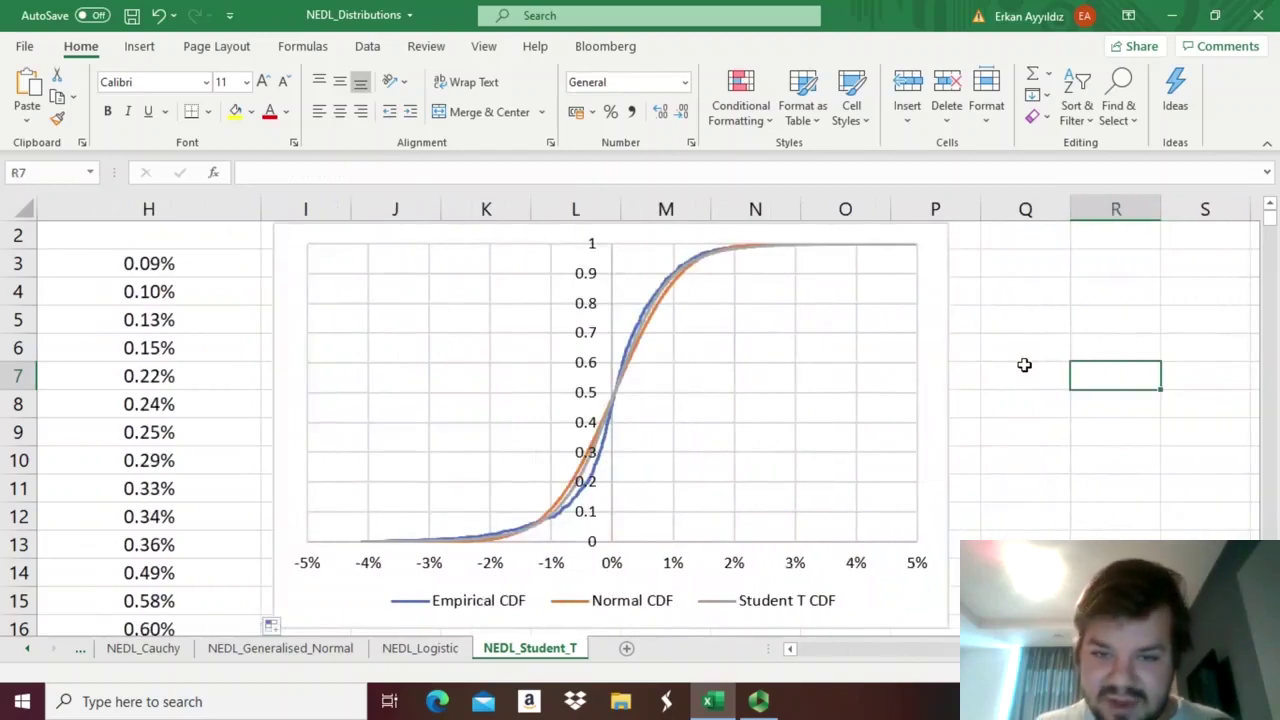